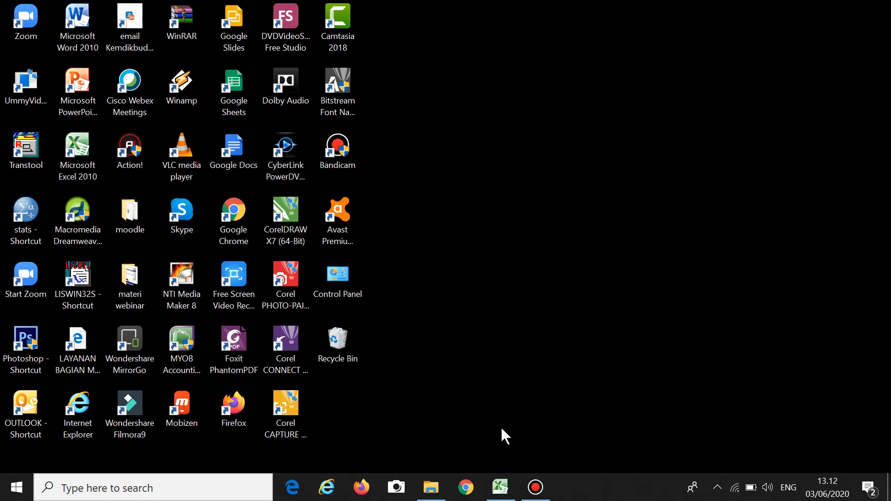
# - Open the datapeserta workbook from the !!!!!!!Convercontact folder in Documents
pyautogui.moveTo(438, 484)
pyautogui.click(438, 489)
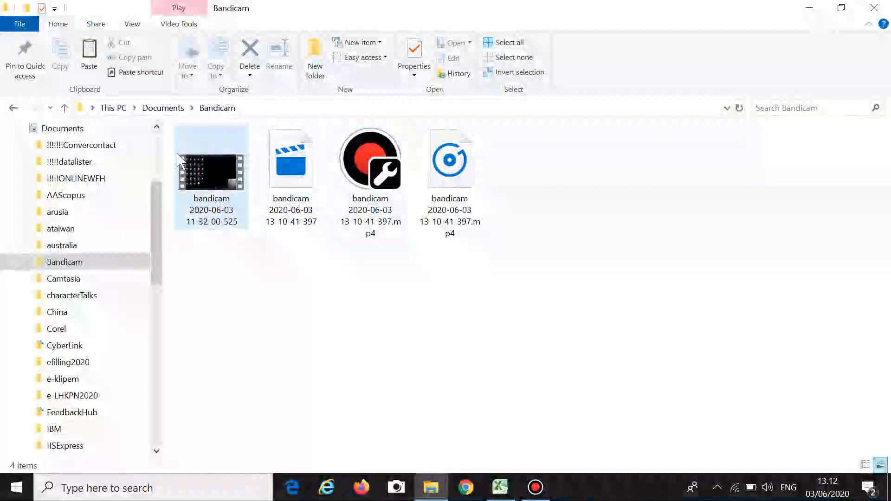
pyautogui.click(105, 146)
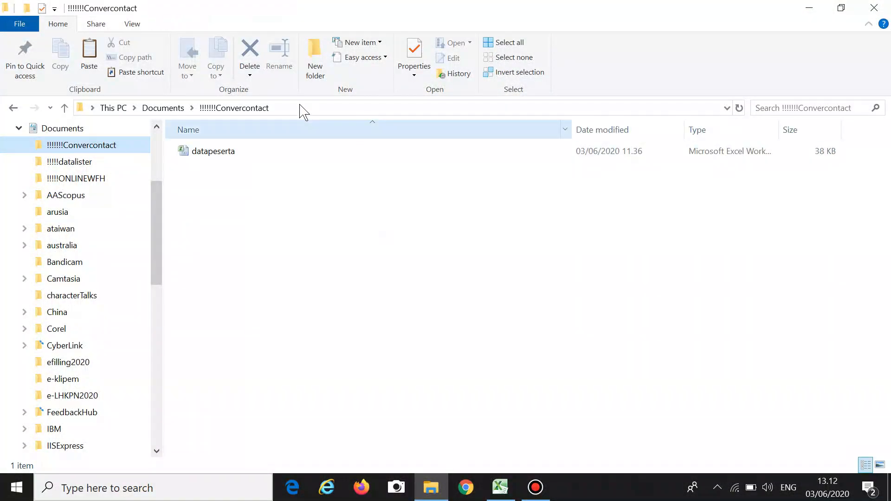
pyautogui.click(200, 153)
pyautogui.doubleClick(213, 152)
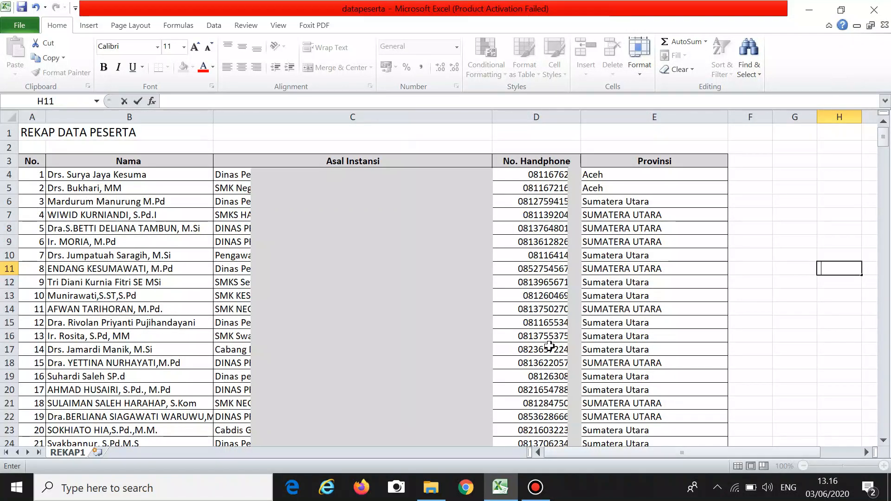
# - Switch to Chrome and go to contacts.google.com
pyautogui.hotkey('alt', 'Tab')
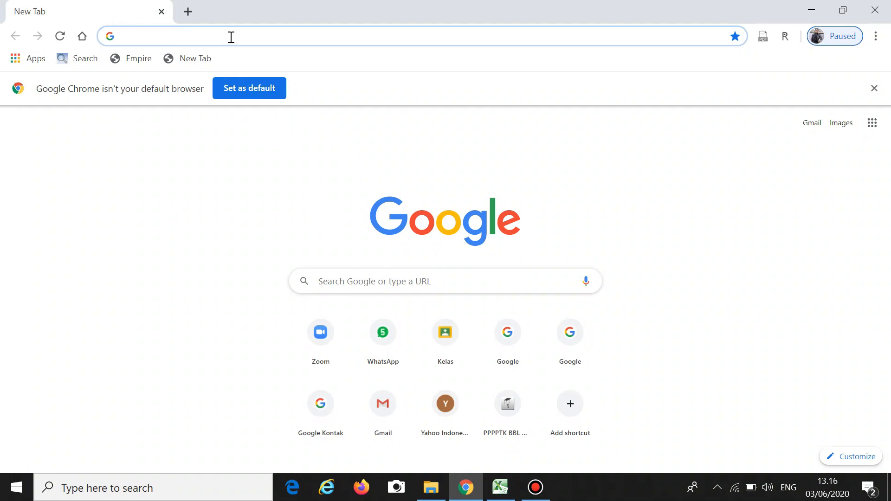
pyautogui.write('cont')
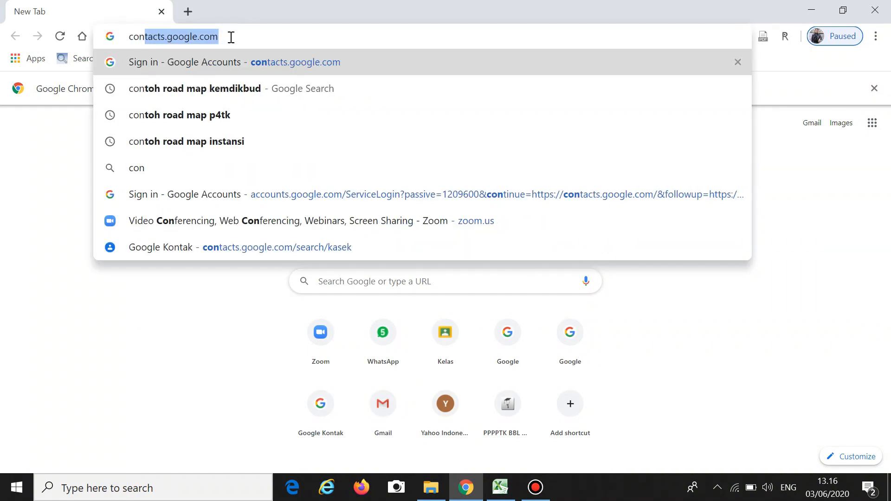
pyautogui.write('acts')
pyautogui.click(239, 40)
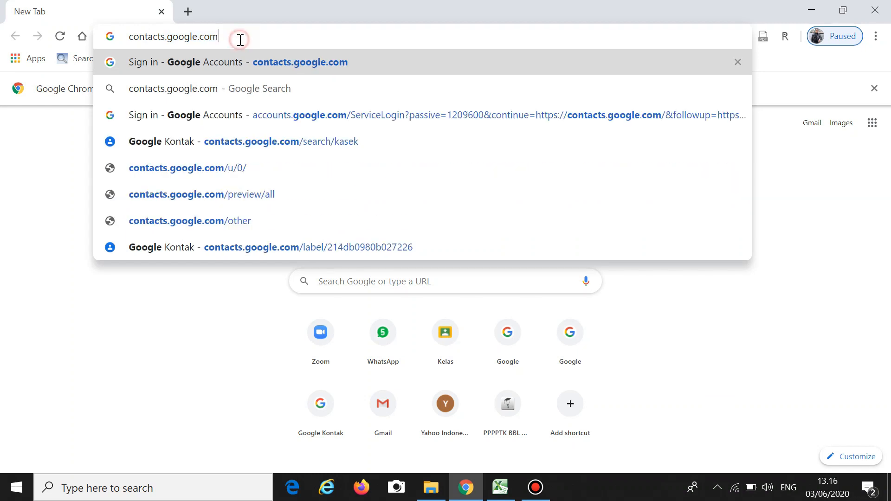
pyautogui.press('Return')
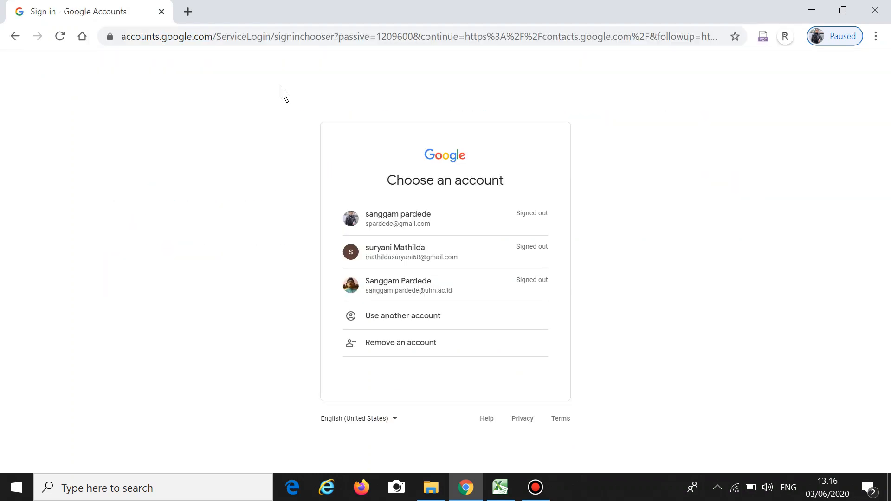
# - Choose the first listed Google account and sign in with the account password
pyautogui.click(412, 229)
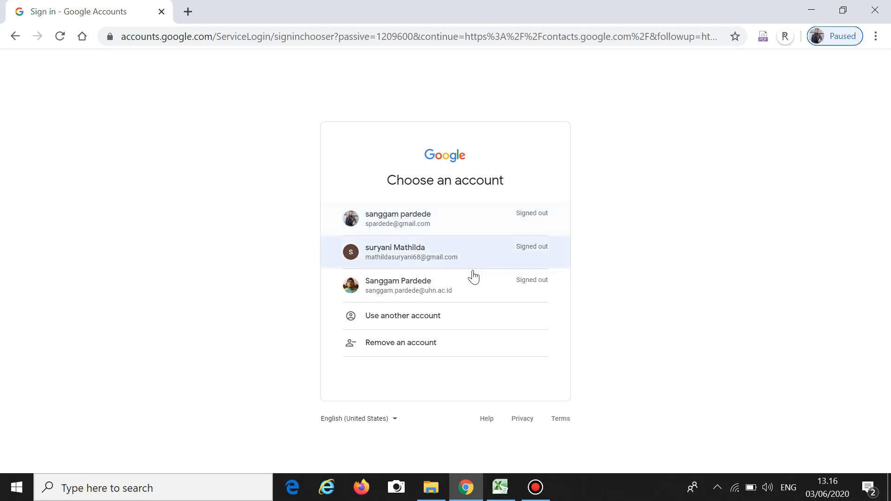
pyautogui.click(420, 221)
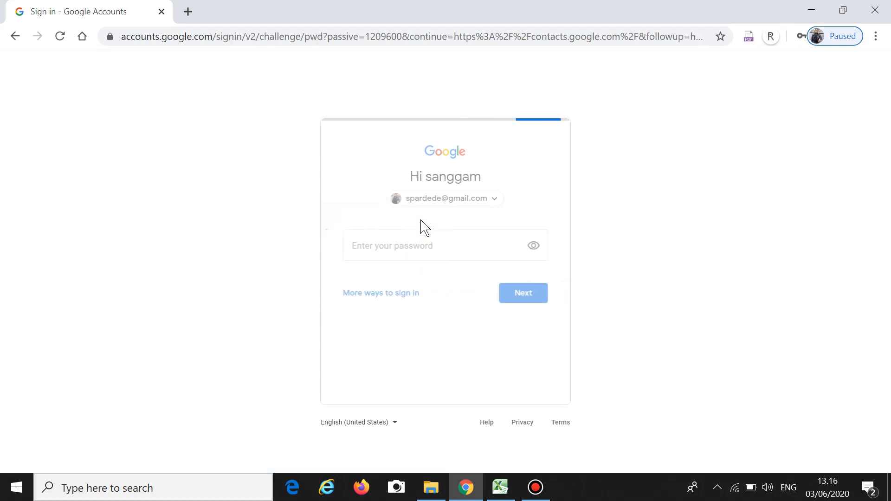
pyautogui.write('•••')
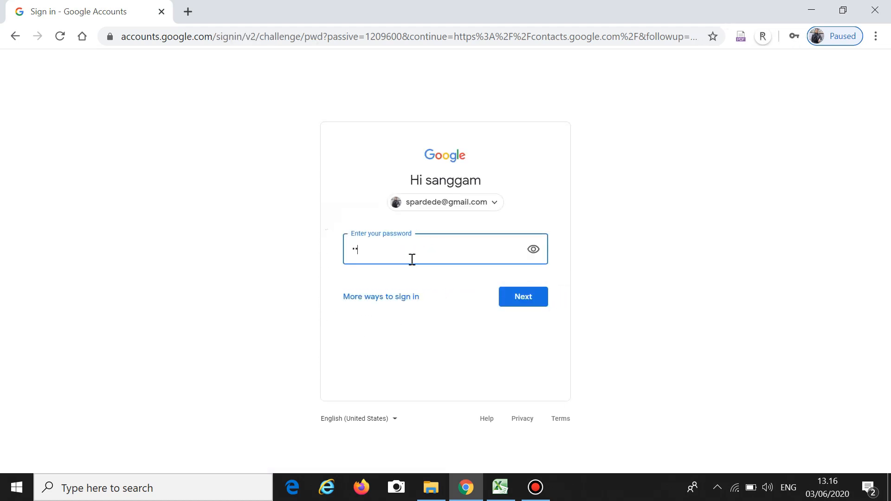
pyautogui.write('••••••••')
pyautogui.click(535, 298)
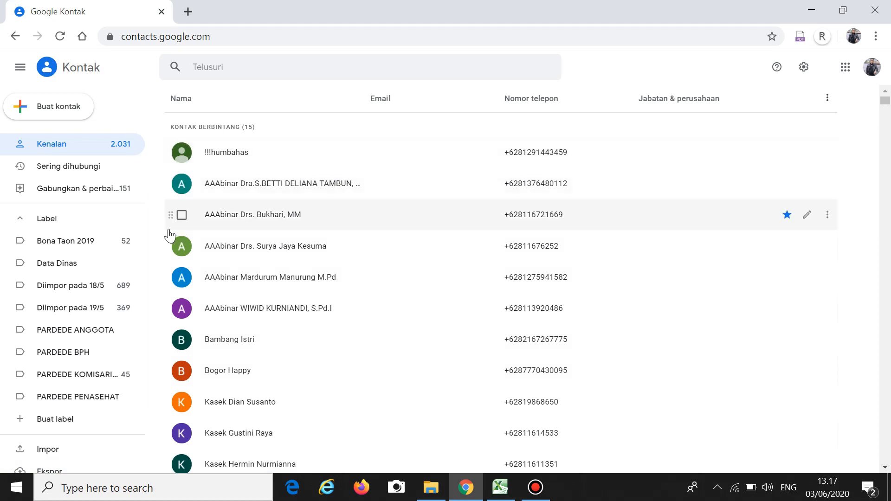
# - Export all contacts (Kenalan) as a Google CSV file
pyautogui.scroll(-3, 155, 234)
pyautogui.click(49, 397)
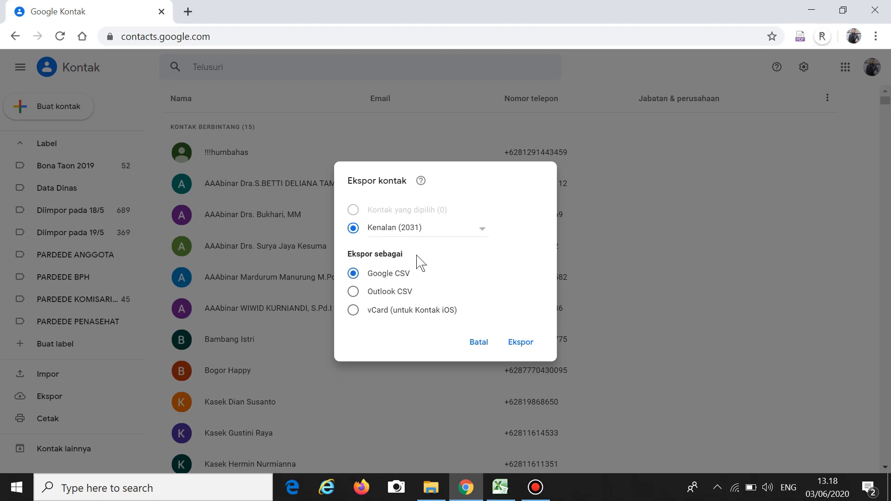
pyautogui.click(521, 343)
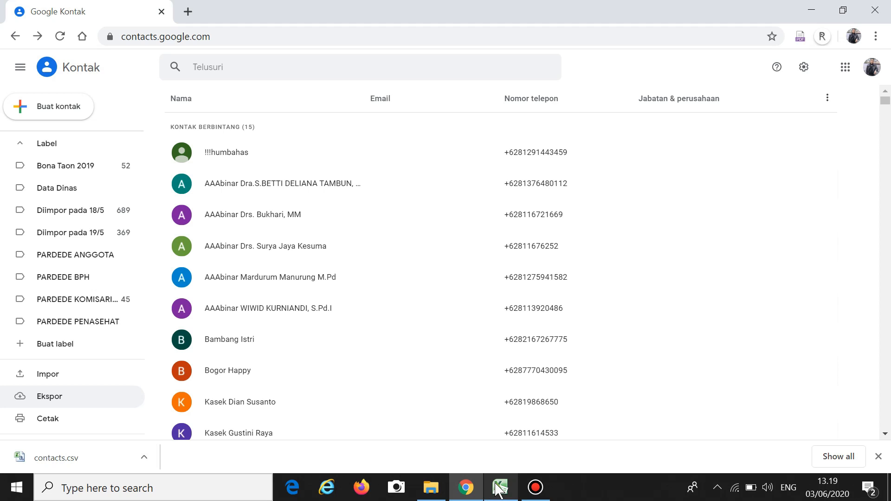
# - Switch to Excel and open the contacts CSV file from Downloads, with the file type filter set to All Files
pyautogui.moveTo(496, 490)
pyautogui.click(500, 431)
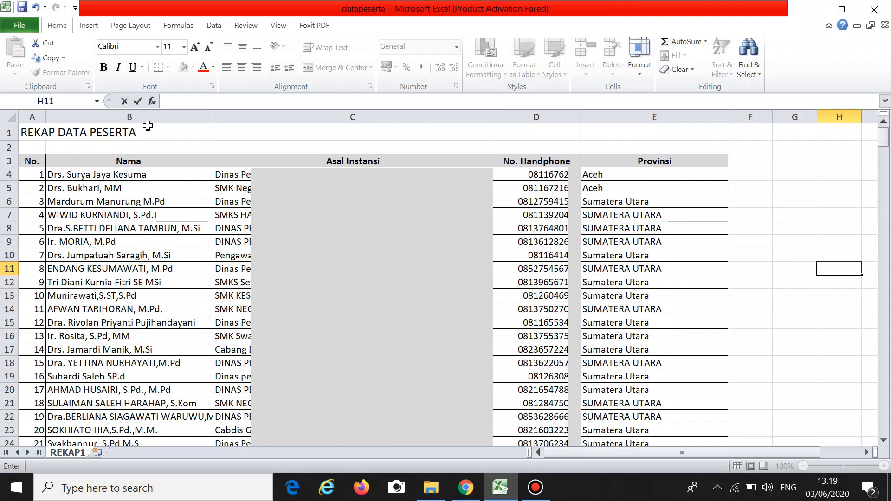
pyautogui.click(27, 26)
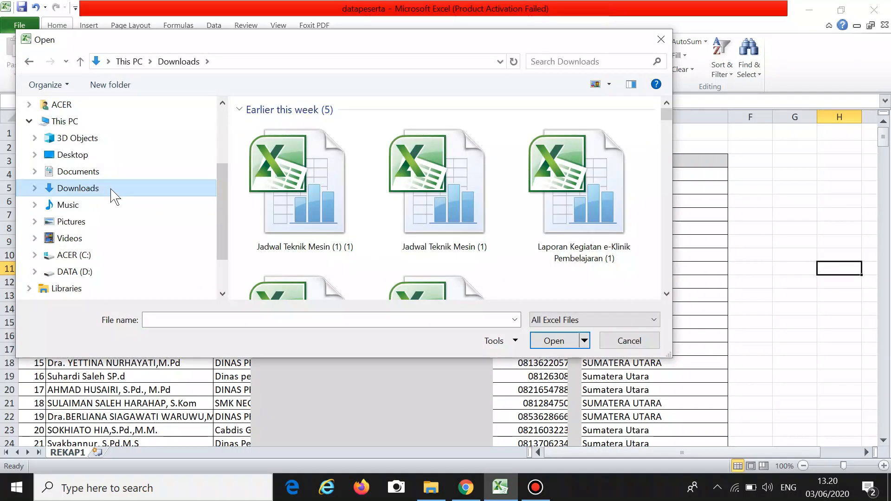
pyautogui.click(621, 320)
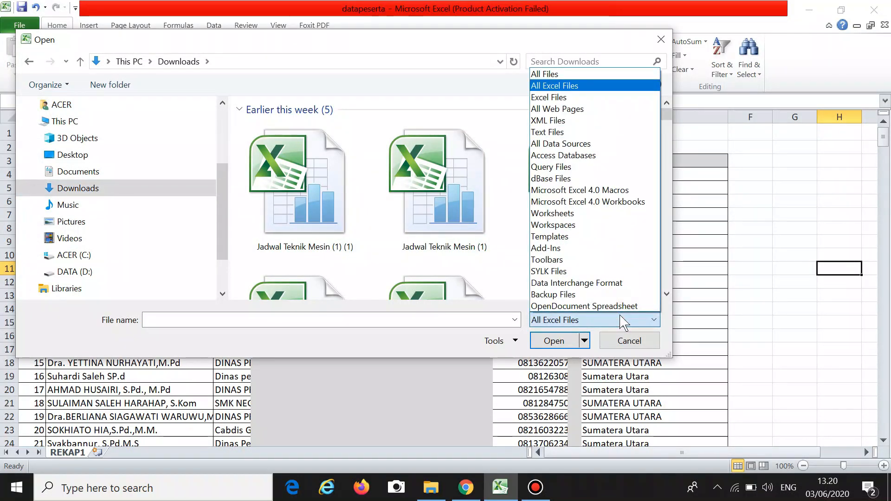
pyautogui.click(583, 76)
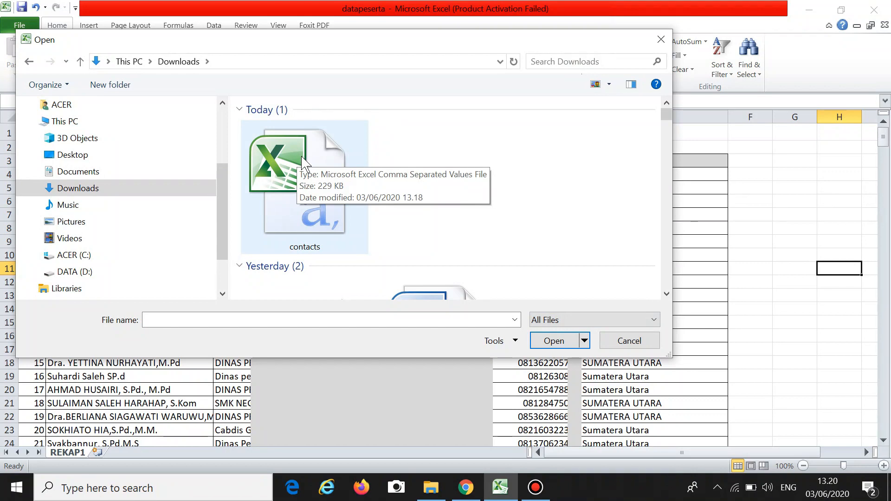
pyautogui.click(342, 242)
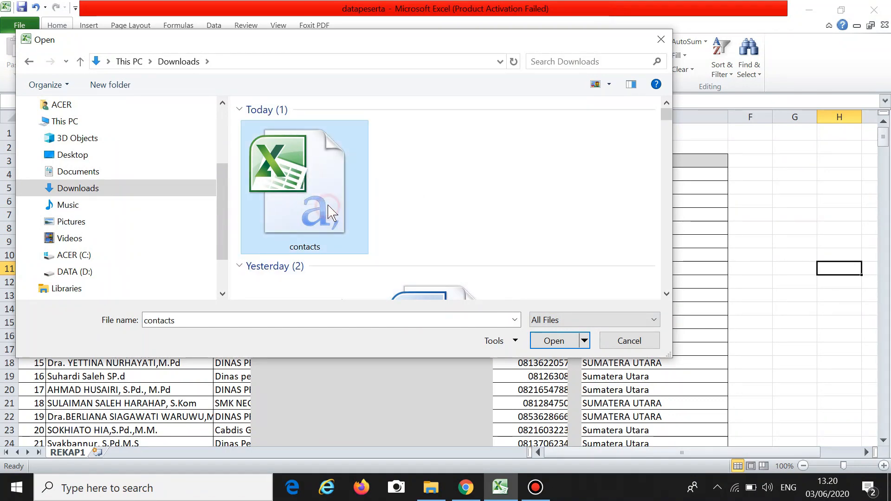
pyautogui.click(554, 340)
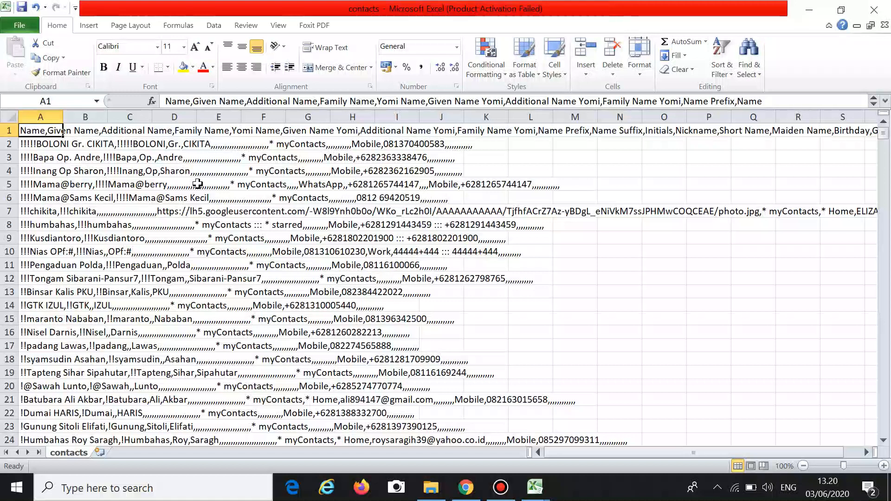
# - Start Text to Columns on column A as Delimited data, adding Comma as a delimiter, and proceed to the column formats
pyautogui.click(51, 115)
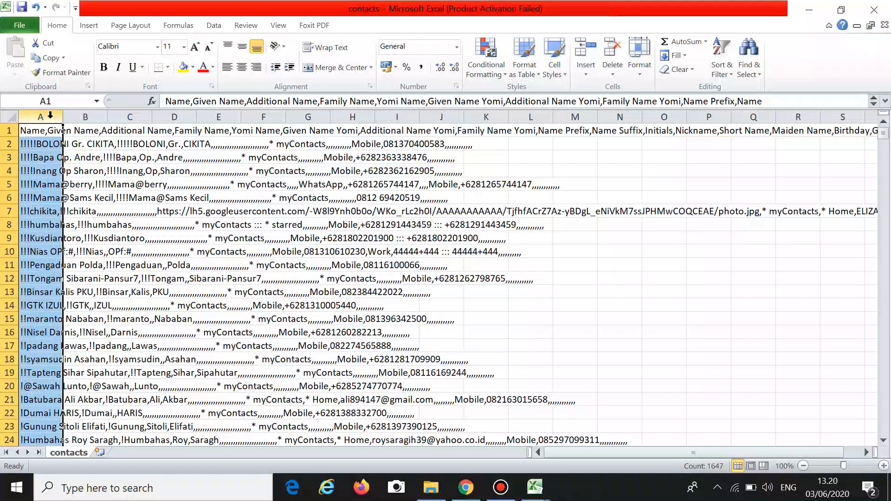
pyautogui.click(214, 26)
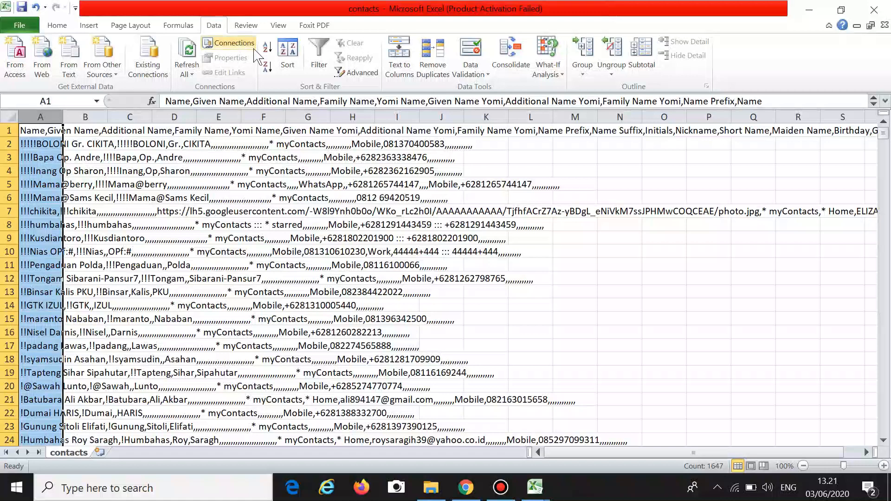
pyautogui.click(402, 69)
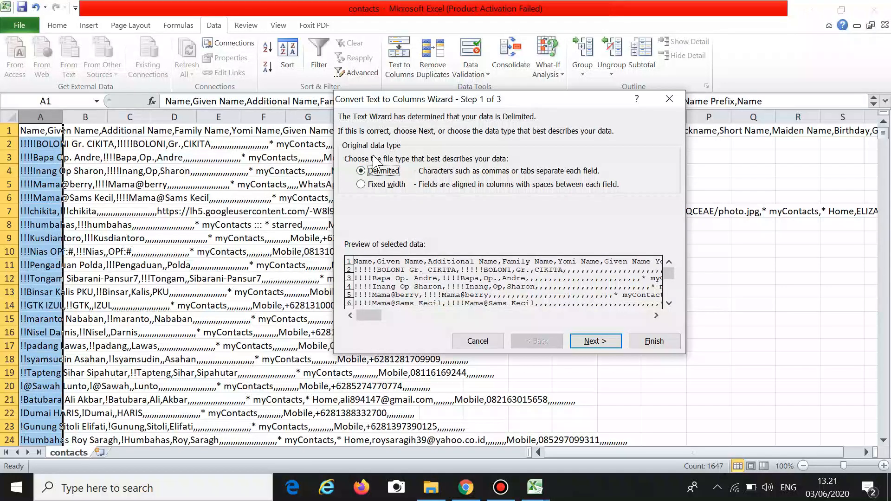
pyautogui.click(608, 336)
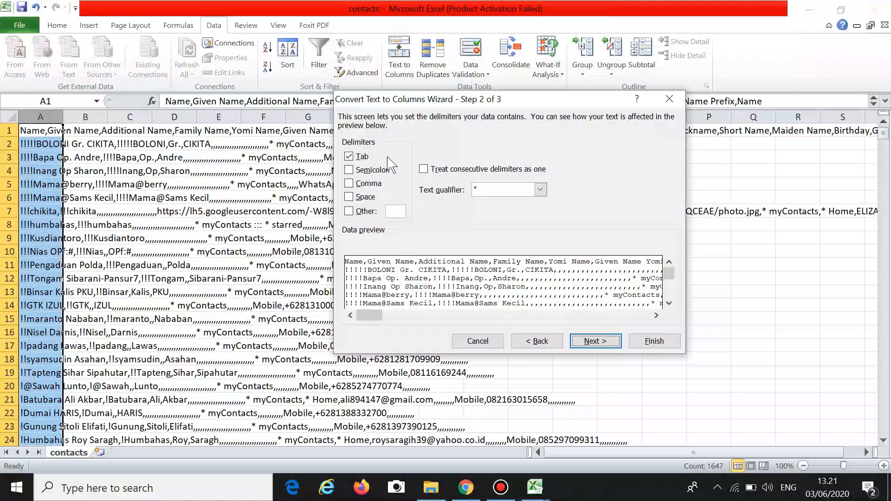
pyautogui.click(349, 186)
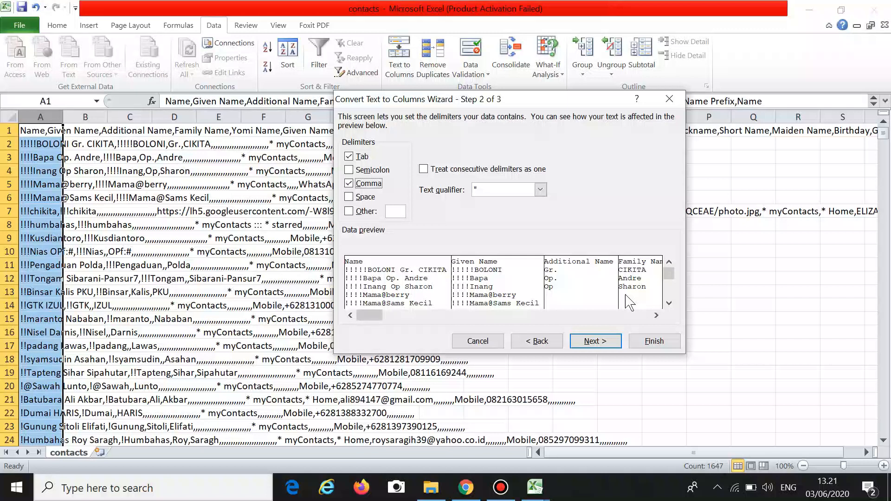
pyautogui.click(598, 348)
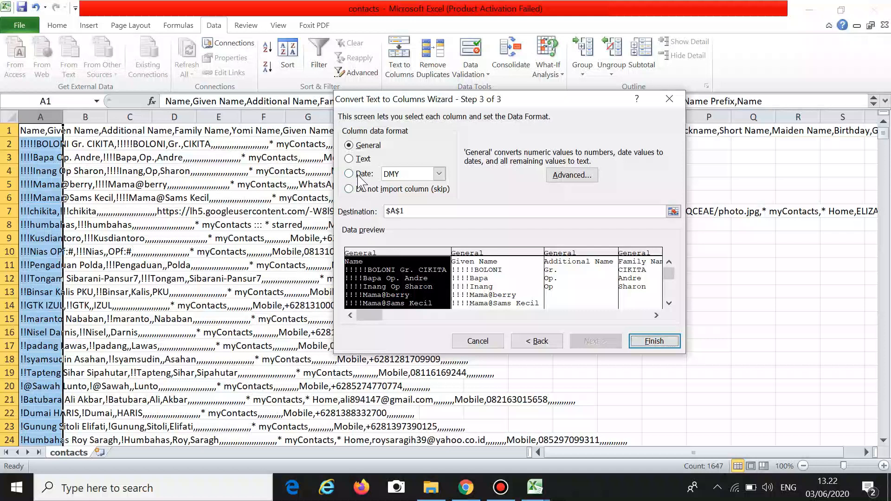
# - Set the data format of the Name, Given Name, Additional Name and Family Name columns to Text
pyautogui.click(350, 160)
pyautogui.click(481, 268)
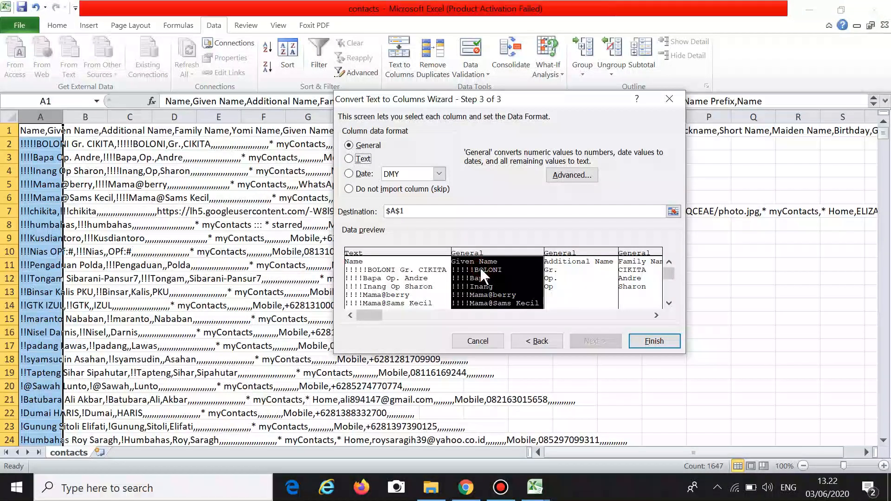
pyautogui.click(366, 159)
pyautogui.click(563, 269)
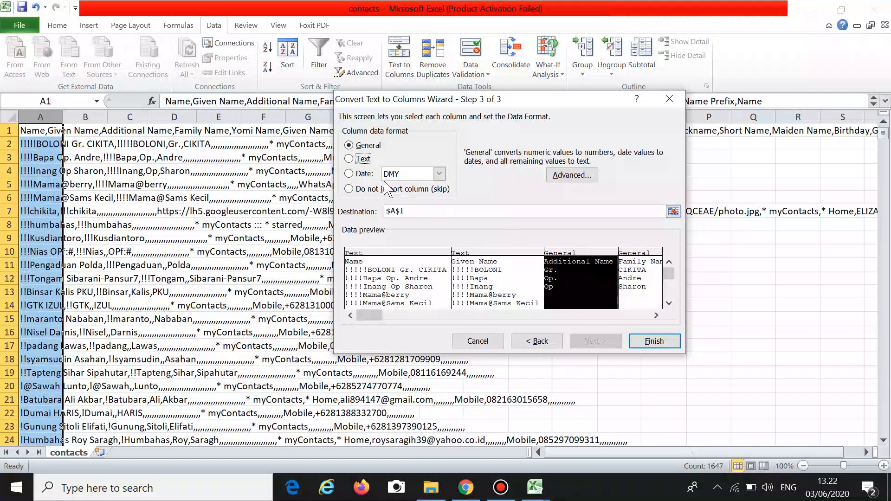
pyautogui.click(363, 159)
pyautogui.click(639, 274)
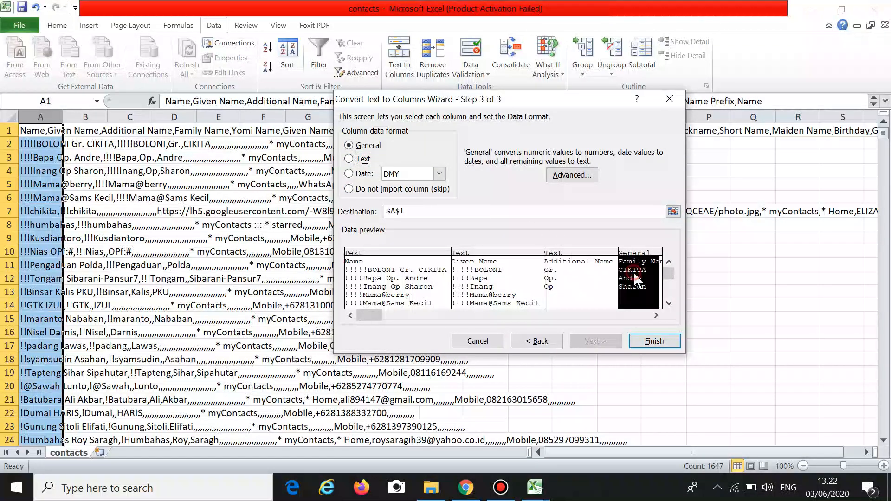
pyautogui.click(363, 160)
# - Set the data format of the Yomi Name, Given Name Yomi and Additional Name Yomi columns to Text
pyautogui.click(641, 317)
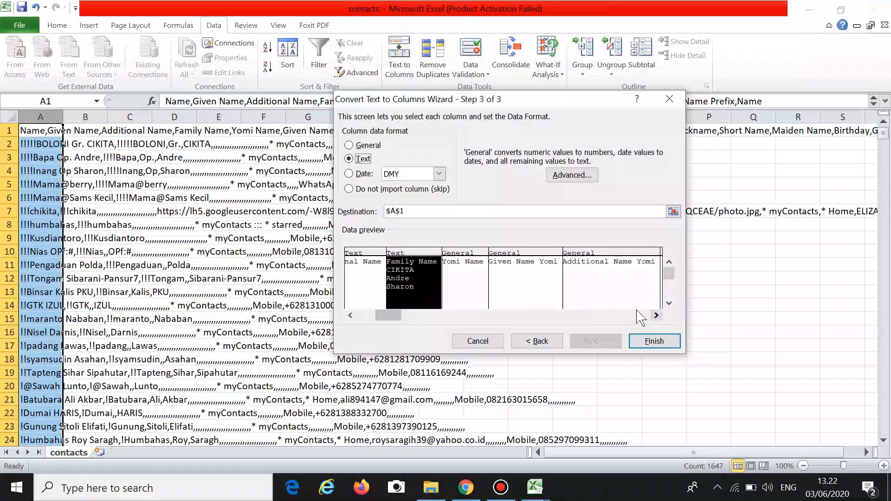
pyautogui.click(466, 264)
pyautogui.click(364, 160)
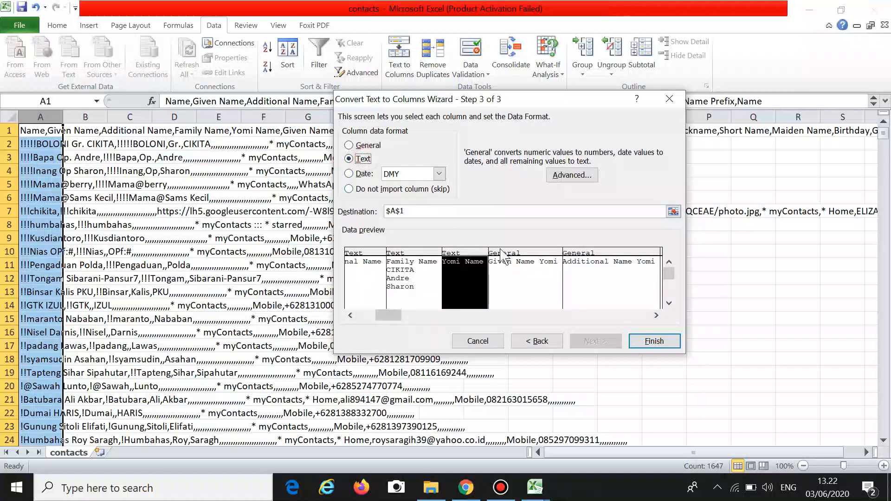
pyautogui.click(551, 280)
pyautogui.click(363, 159)
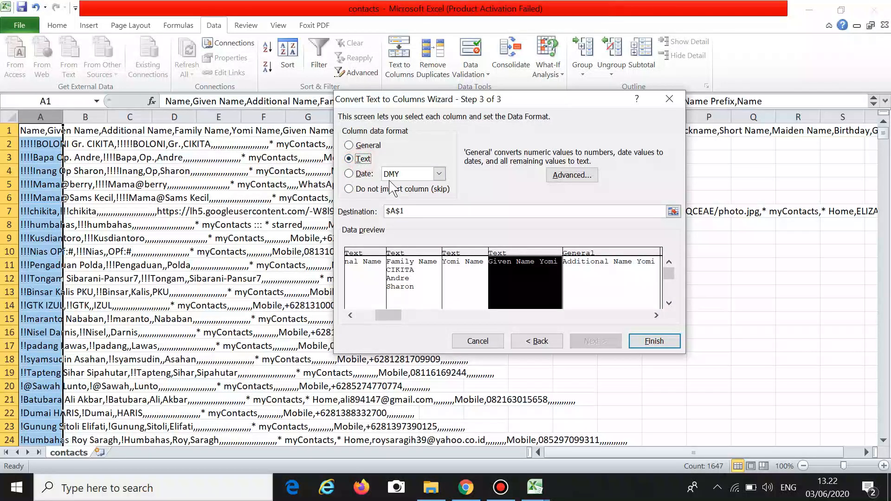
pyautogui.click(606, 278)
pyautogui.click(365, 160)
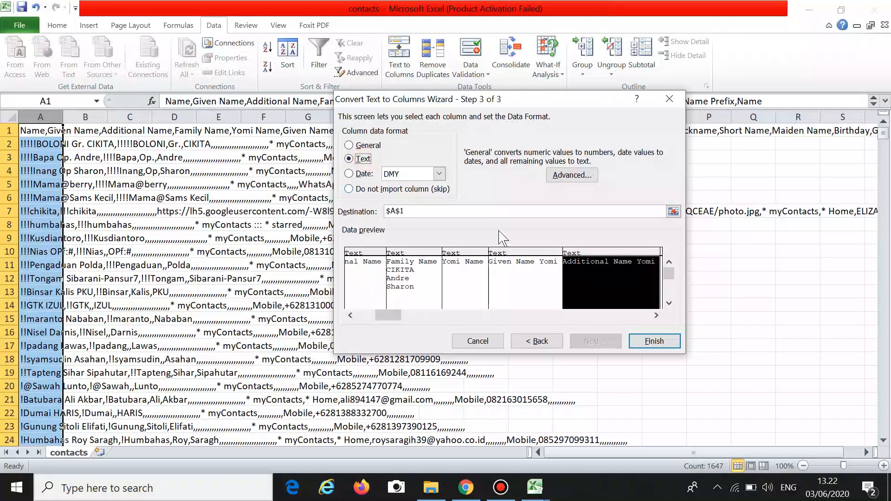
# - Set the data format of the columns after Additional Name Yomi to Text, through Organization 1 - Location
pyautogui.click(656, 316)
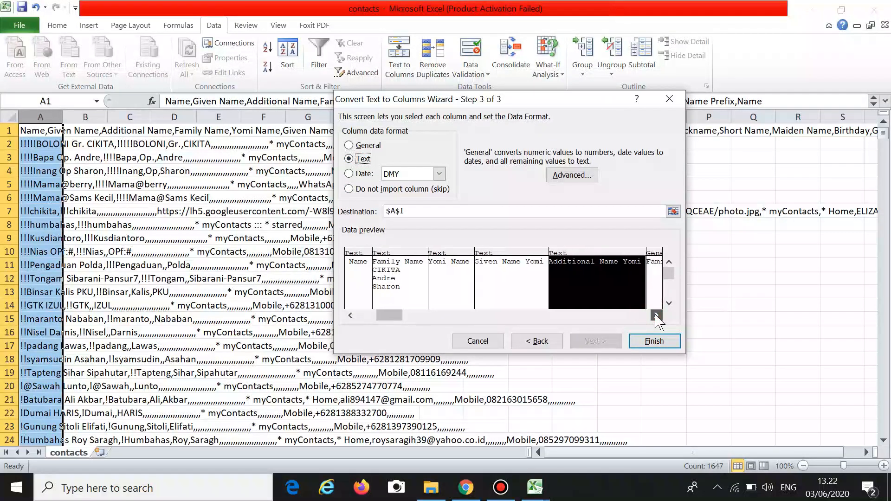
pyautogui.click(436, 279)
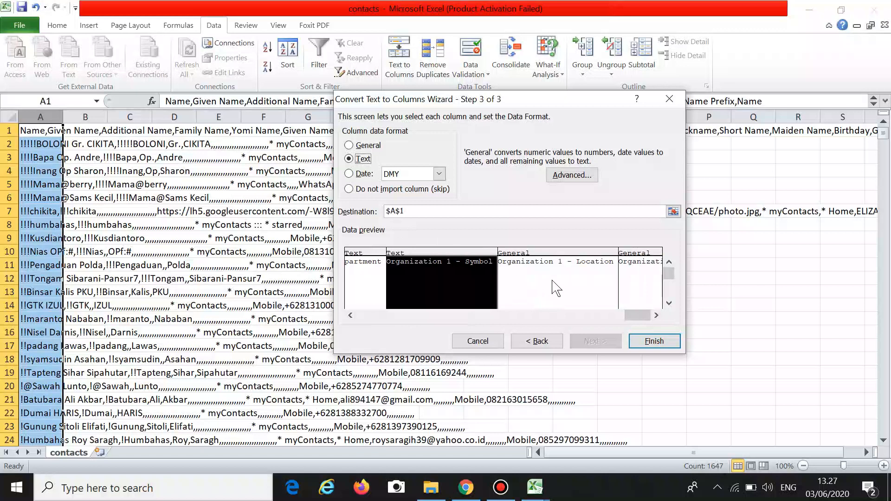
pyautogui.click(552, 282)
pyautogui.click(361, 158)
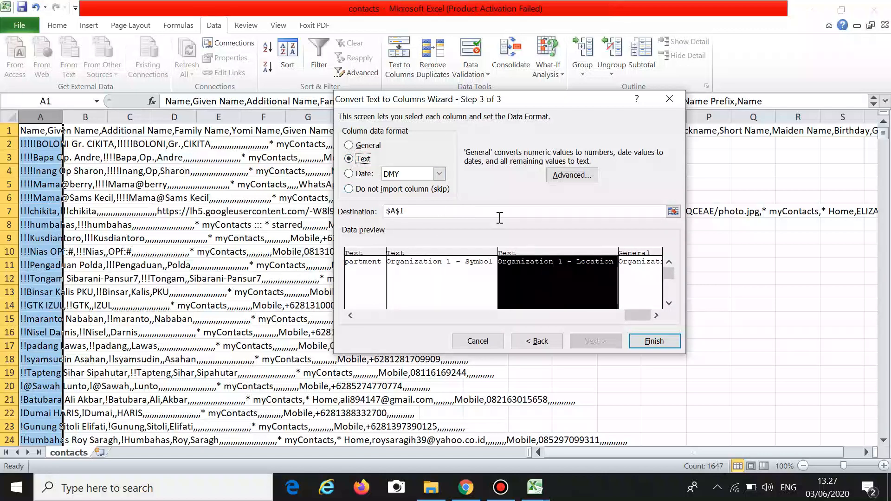
# - Set the data format of the column after Organization 1 - Location to Text and finish the Text to Columns conversion
pyautogui.click(636, 275)
pyautogui.click(365, 158)
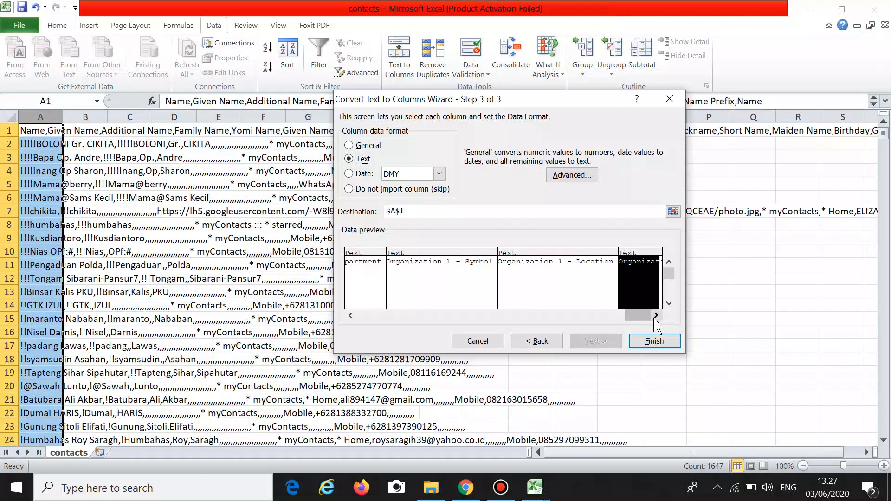
pyautogui.click(663, 344)
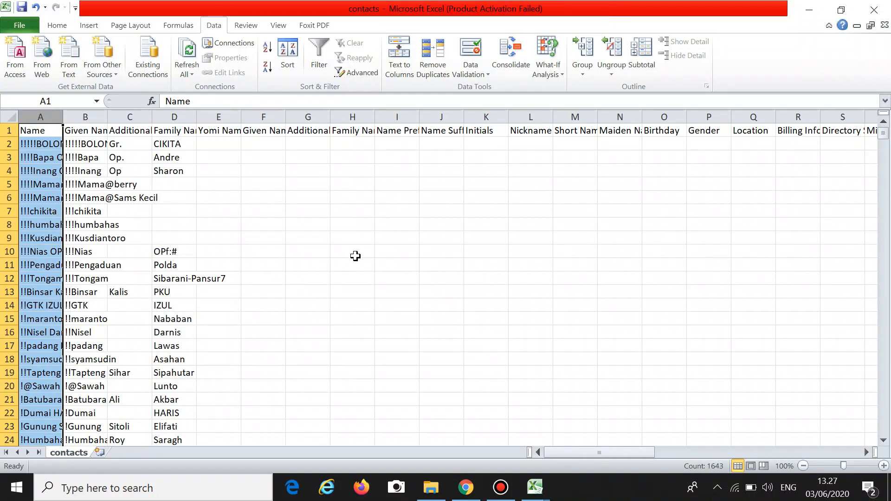
# - Widen the Name, Given Name, Additional Name and Family Name columns to fit their contents better
pyautogui.moveTo(62, 117); pyautogui.dragTo(343, 117)
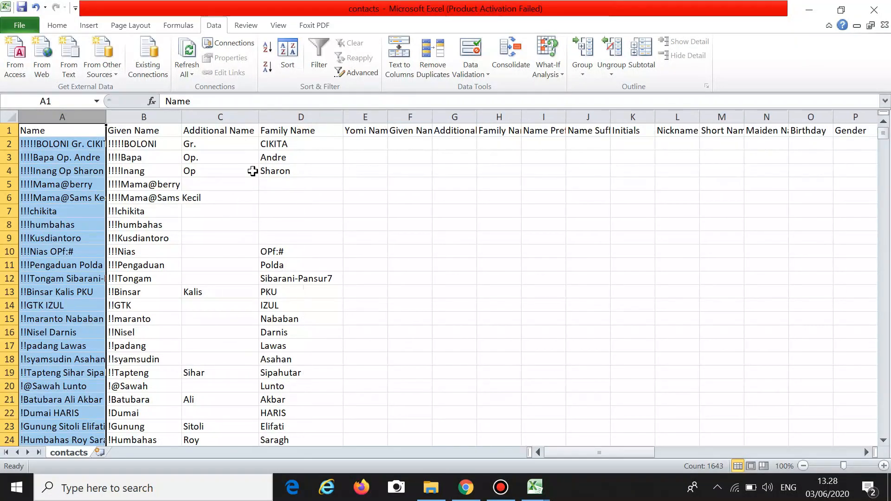
pyautogui.click(89, 145)
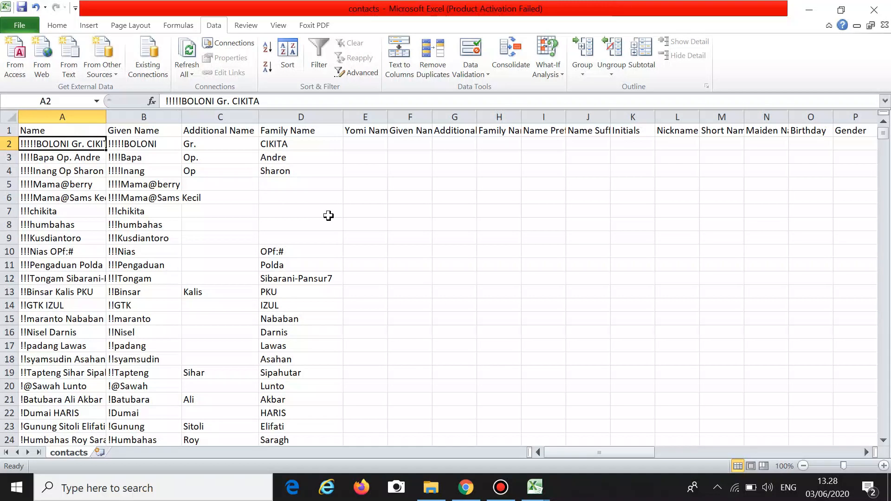
# - Widen the Phone 1 - Type, Phone 1 - Value, Phone 2 - Value, Phone 3 - Type and Phone 3 - Value columns
pyautogui.moveTo(563, 454); pyautogui.dragTo(729, 459)
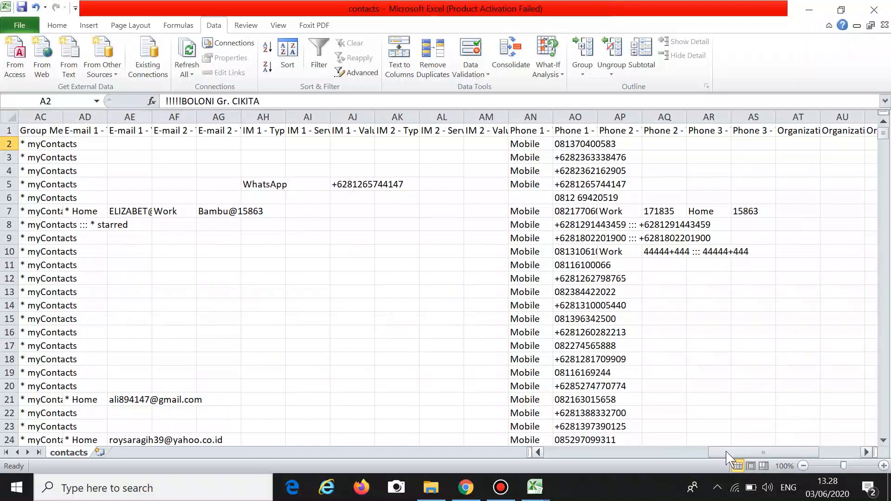
pyautogui.moveTo(598, 117); pyautogui.dragTo(677, 122)
pyautogui.moveTo(553, 116); pyautogui.dragTo(599, 118)
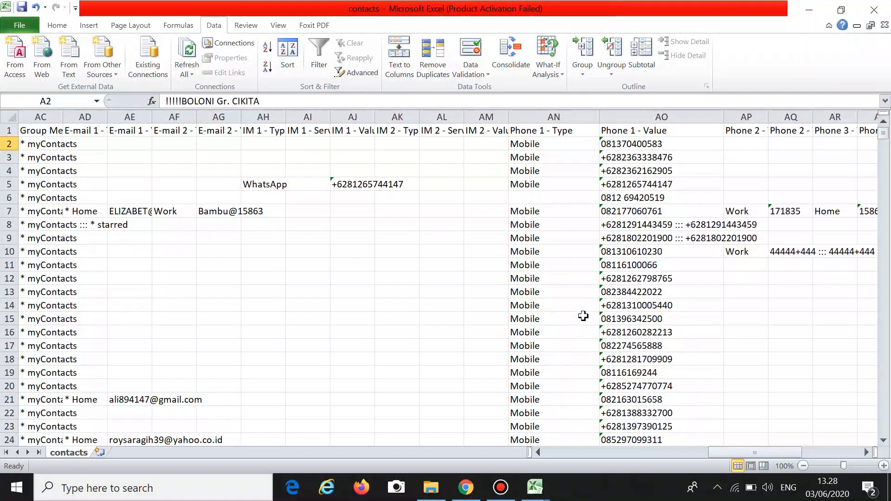
pyautogui.moveTo(725, 453); pyautogui.dragTo(745, 457)
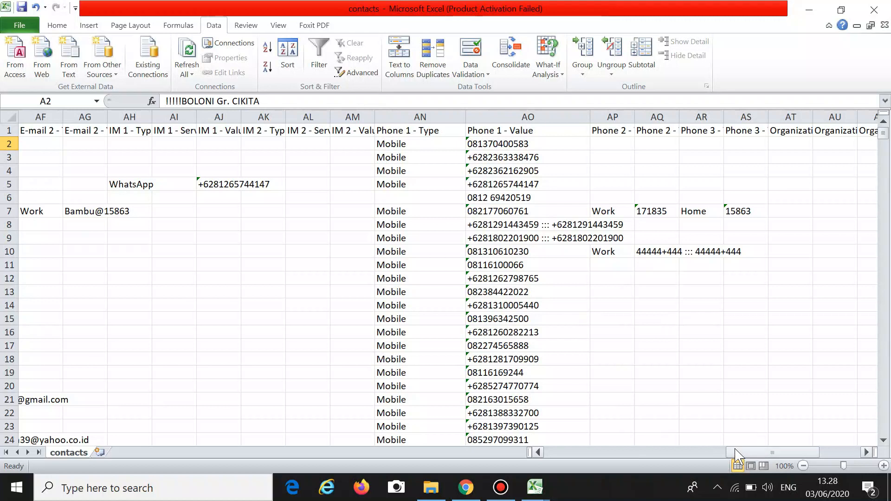
pyautogui.moveTo(679, 117); pyautogui.dragTo(737, 119)
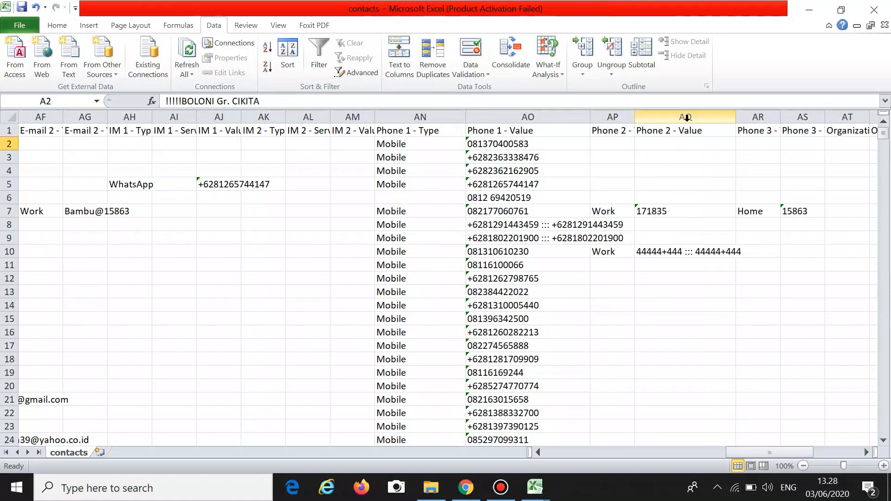
pyautogui.moveTo(761, 453); pyautogui.dragTo(784, 452)
pyautogui.moveTo(602, 117); pyautogui.dragTo(650, 117)
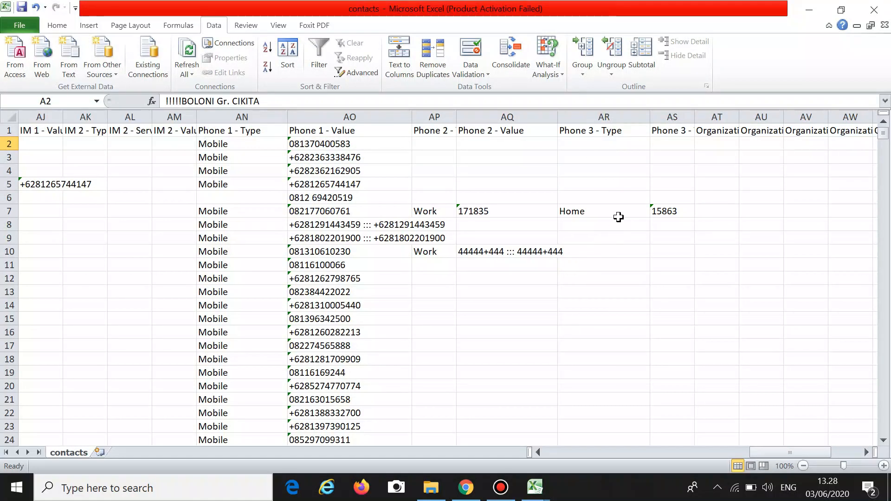
pyautogui.moveTo(693, 117); pyautogui.dragTo(741, 117)
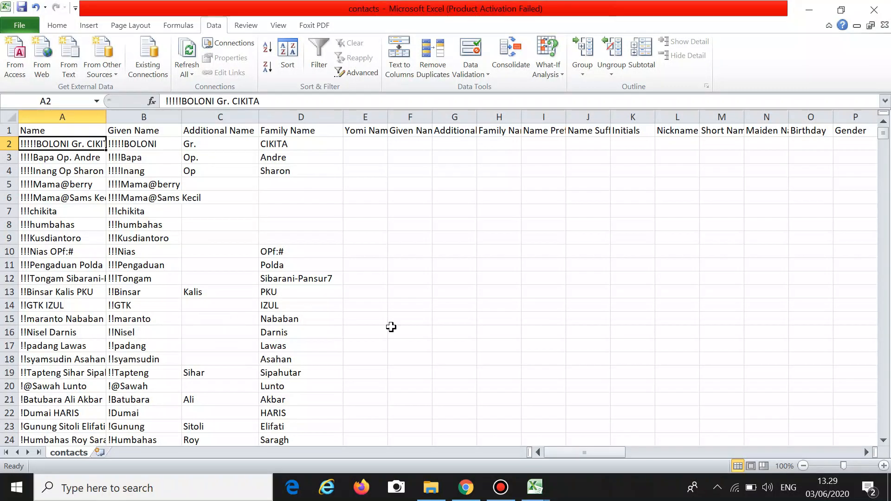
# - Examine the Phone 1 - Value, Phone 2 - Value and Phone 3 - Value columns, and return to the name columns
pyautogui.moveTo(598, 453); pyautogui.dragTo(782, 468)
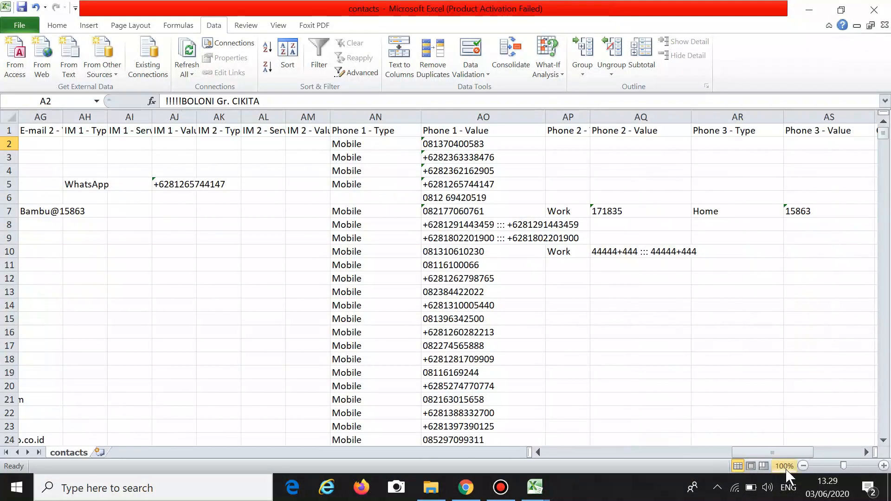
pyautogui.click(496, 115)
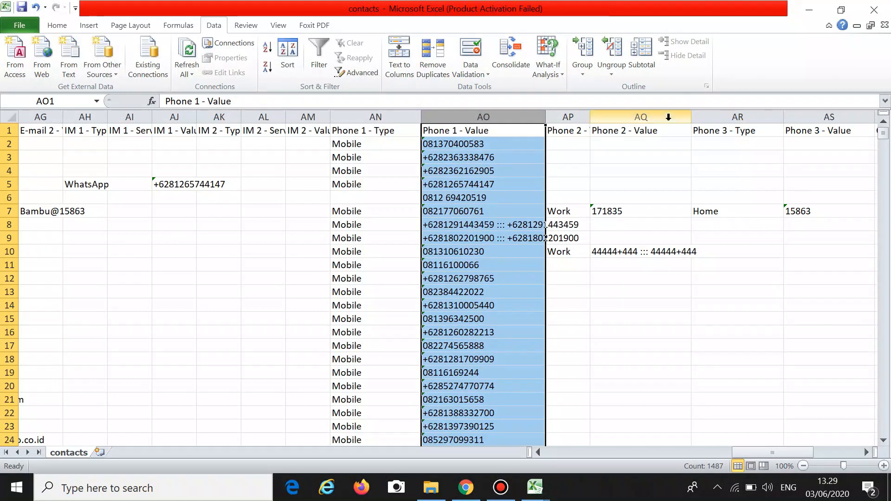
pyautogui.click(654, 116)
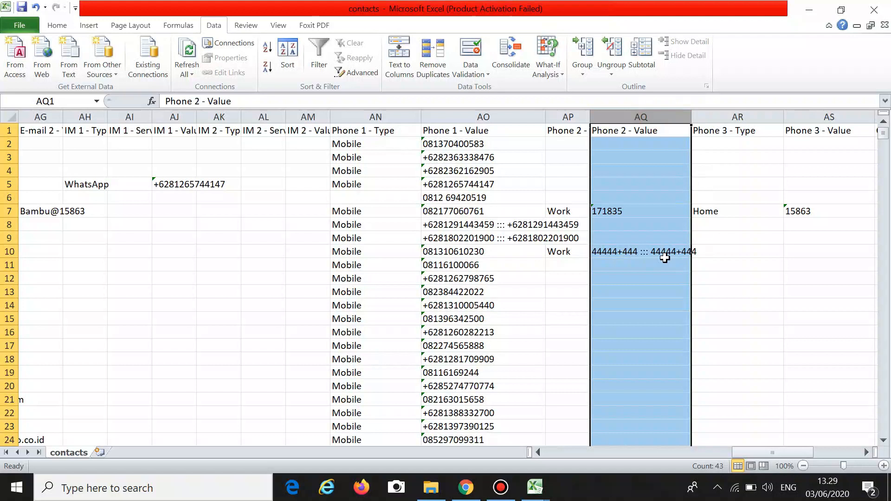
pyautogui.click(838, 130)
pyautogui.click(825, 114)
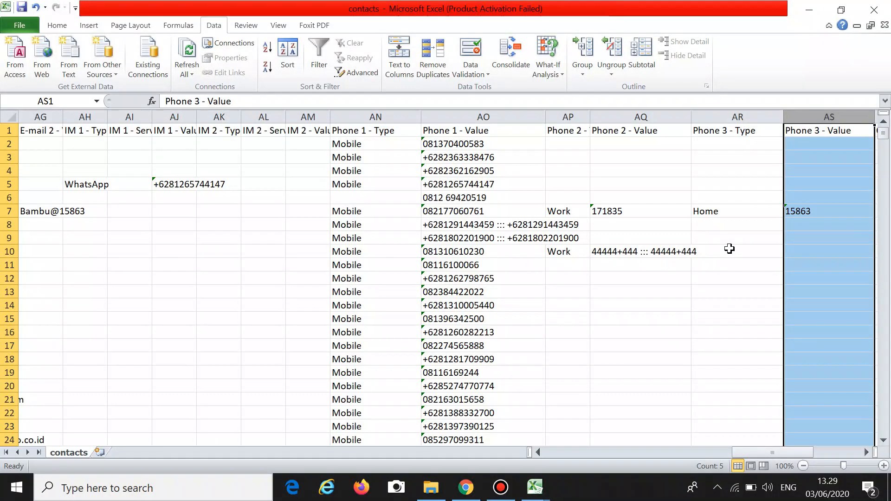
pyautogui.moveTo(768, 452); pyautogui.dragTo(668, 473)
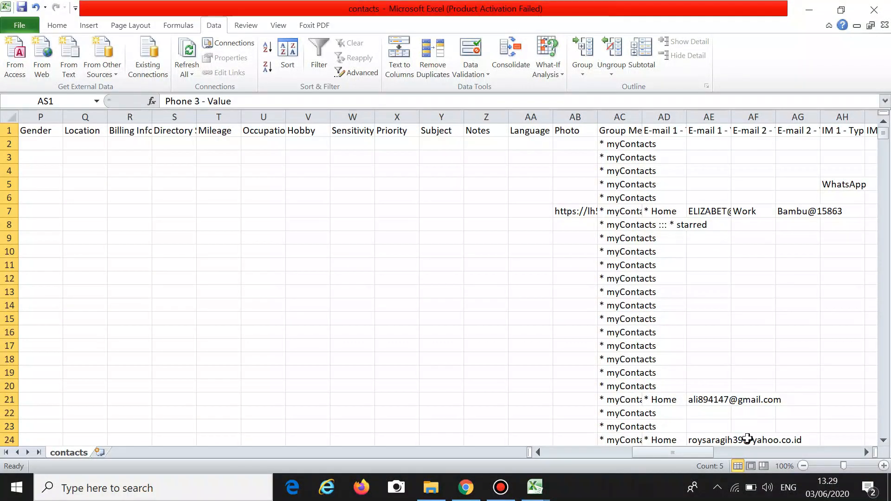
pyautogui.moveTo(674, 454); pyautogui.dragTo(586, 477)
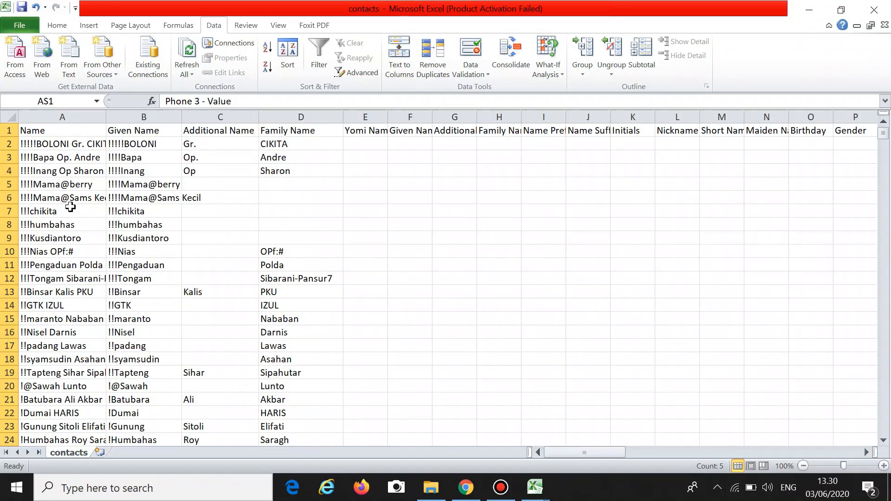
# - Delete the entire rows of all existing contacts from row 2 down to row 1808, keeping the header row
pyautogui.moveTo(35, 146); pyautogui.dragTo(76, 410)
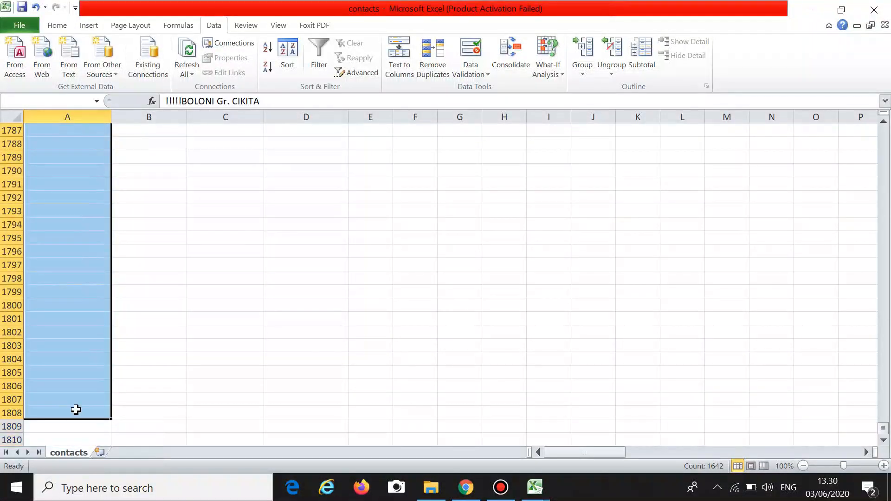
pyautogui.rightClick(57, 147)
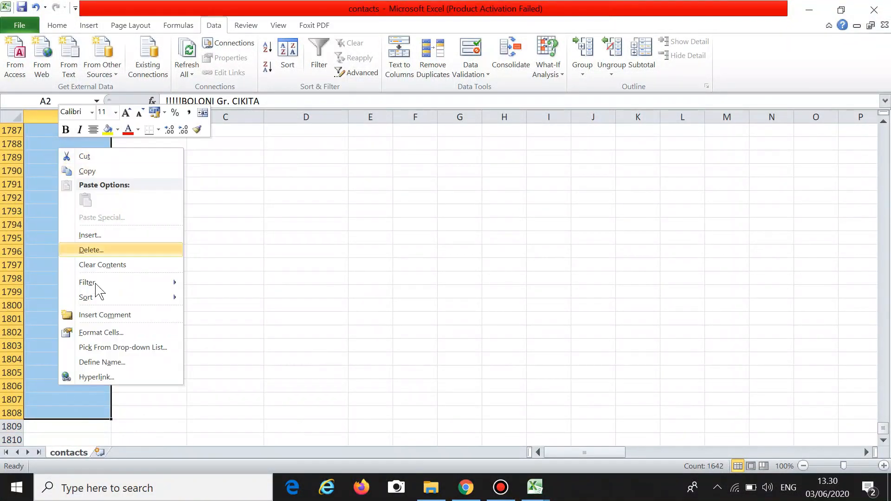
pyautogui.click(121, 251)
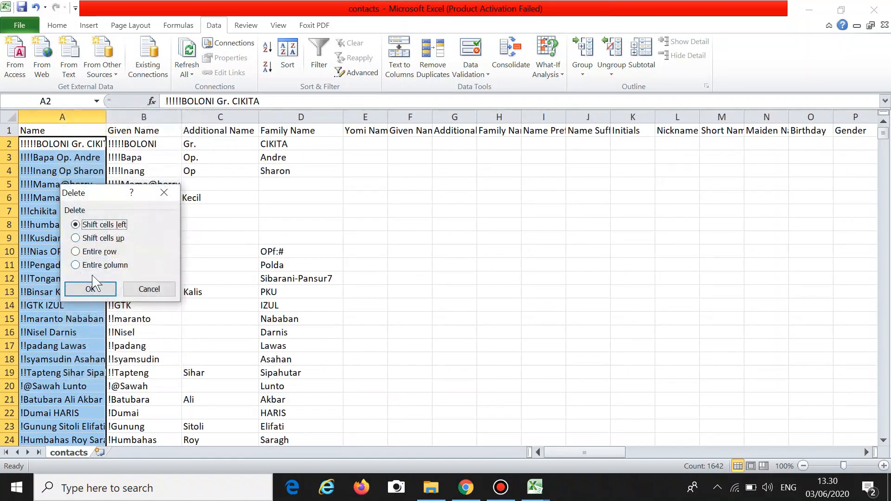
pyautogui.click(93, 253)
pyautogui.click(91, 287)
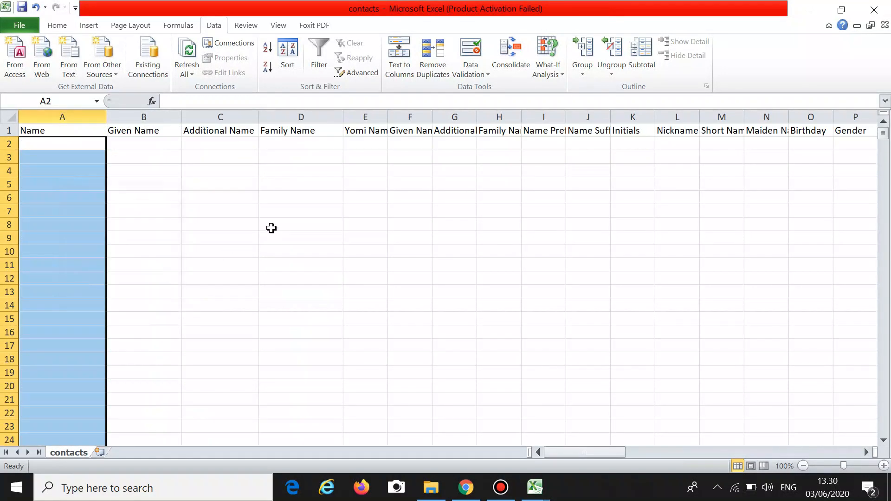
pyautogui.click(97, 146)
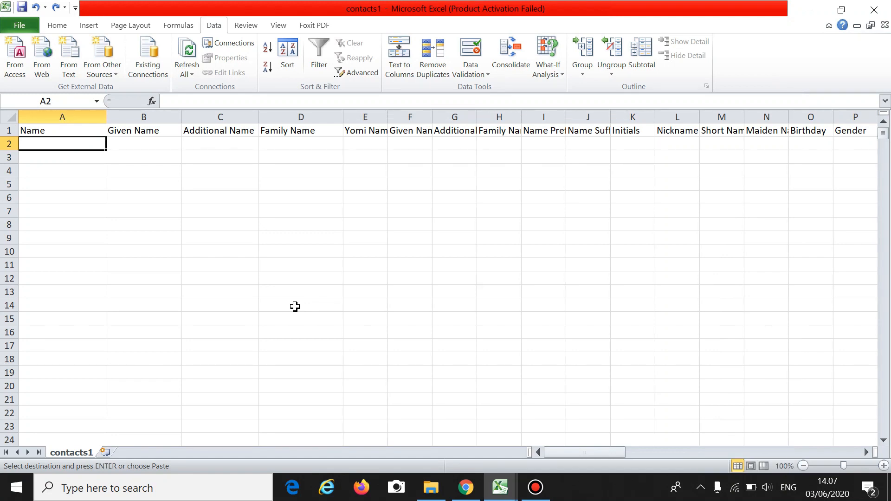
# - Switch to the datapeserta workbook and copy all participant names in the Nama column, cells B4 to B372
pyautogui.click(500, 488)
pyautogui.click(432, 440)
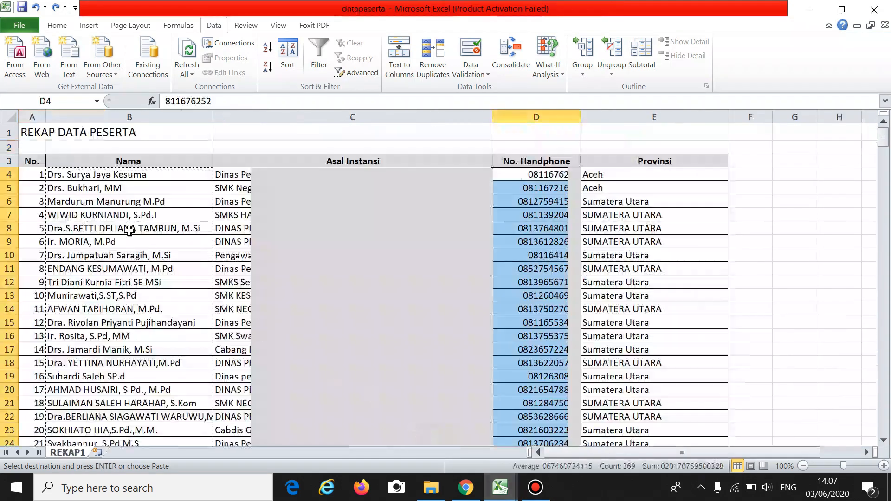
pyautogui.moveTo(104, 175); pyautogui.dragTo(145, 412)
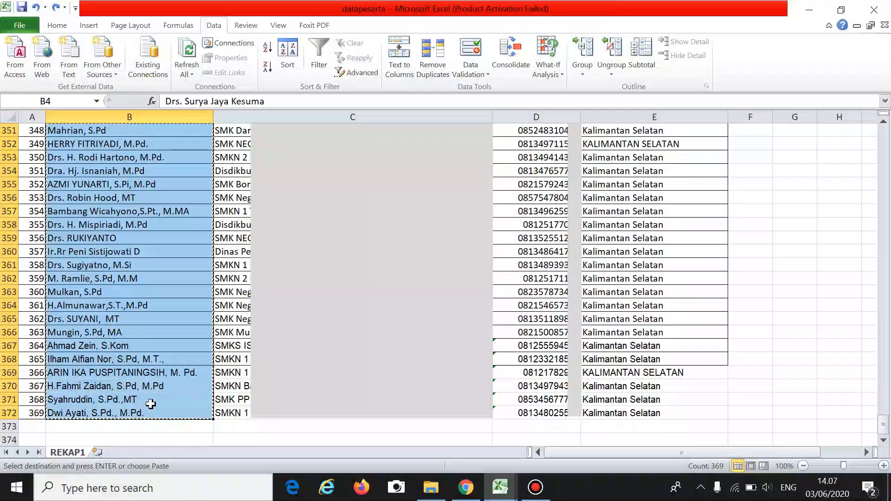
pyautogui.rightClick(131, 234)
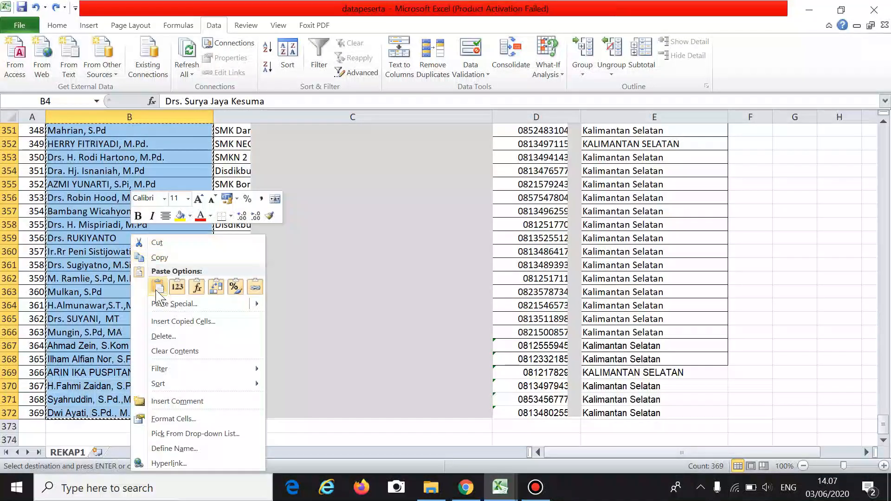
pyautogui.click(180, 258)
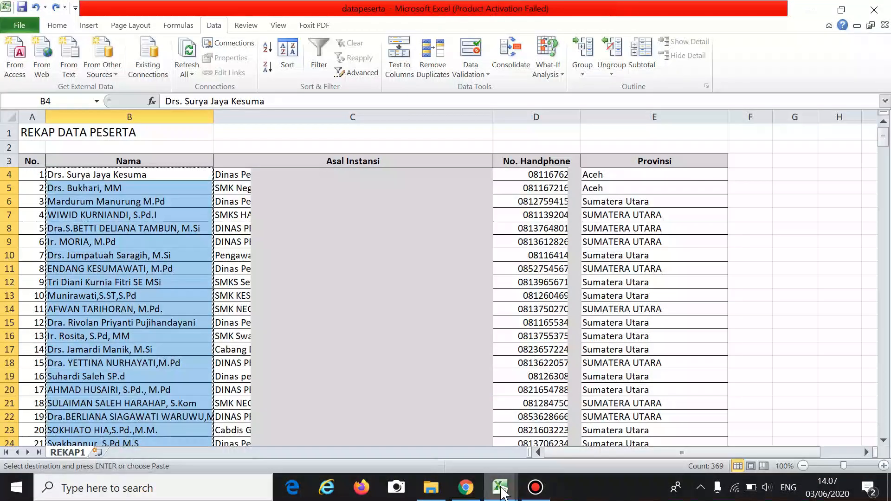
# - Paste the copied names into the contacts1 workbook from cell A2 and widen the Name column to fit them
pyautogui.moveTo(501, 487)
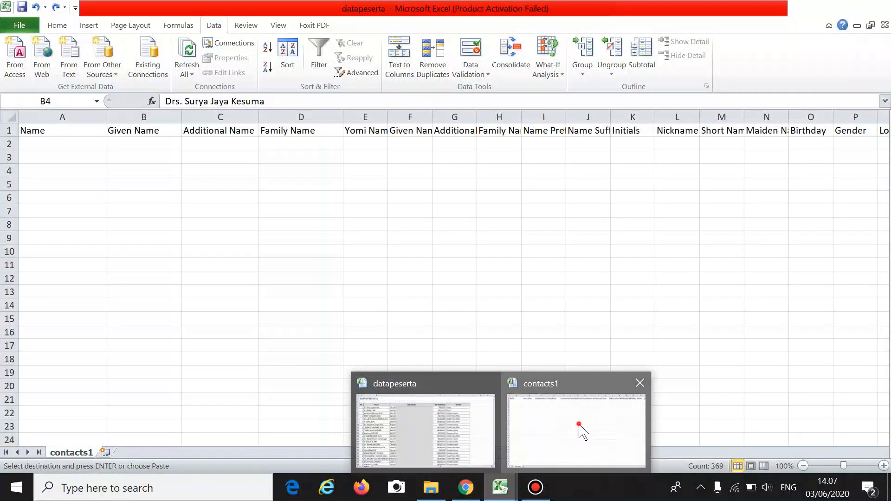
pyautogui.click(583, 432)
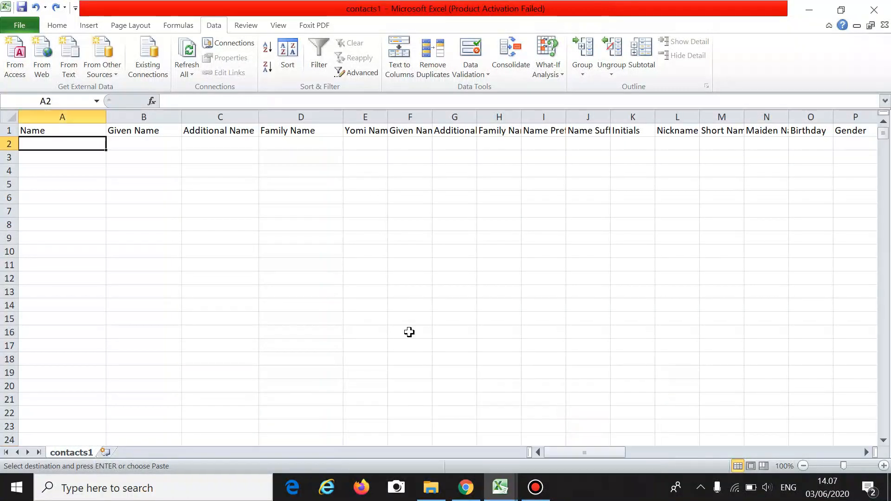
pyautogui.rightClick(63, 143)
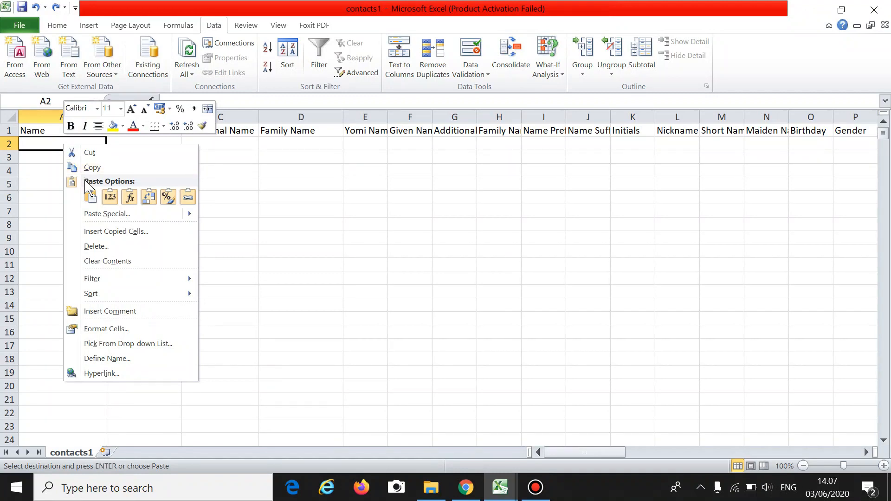
pyautogui.click(91, 197)
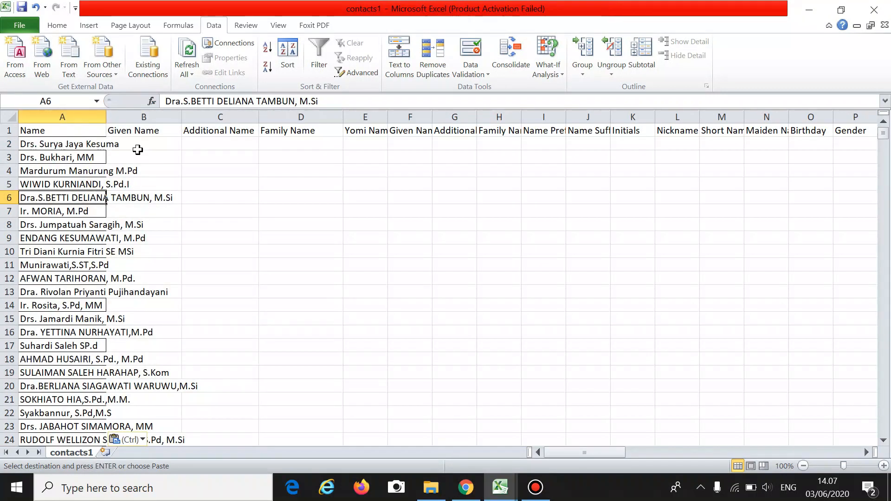
pyautogui.moveTo(109, 117); pyautogui.dragTo(206, 145)
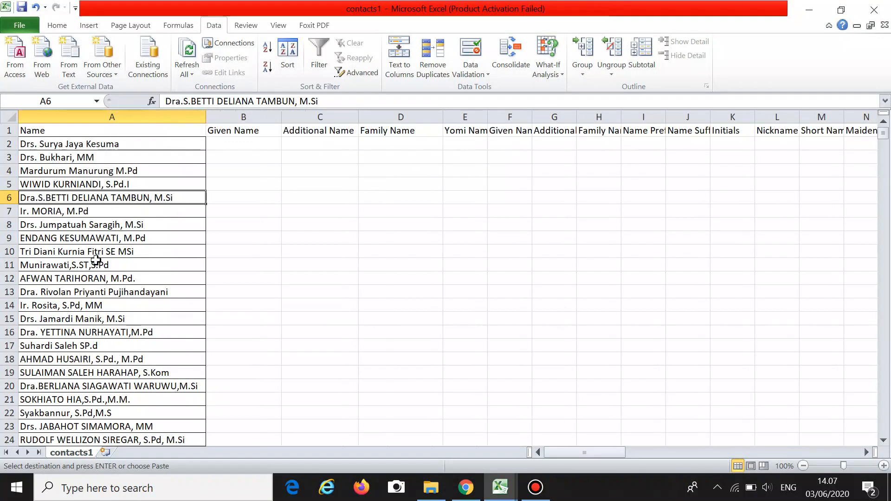
# - Copy the No. Handphone numbers in cells D4 to D372 of the datapeserta workbook and return to contacts1
pyautogui.click(500, 488)
pyautogui.click(466, 447)
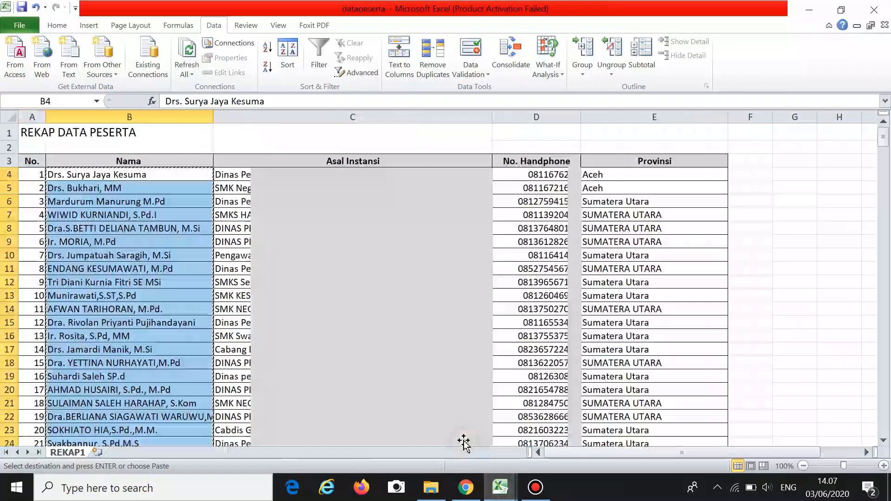
pyautogui.moveTo(530, 174); pyautogui.dragTo(541, 394)
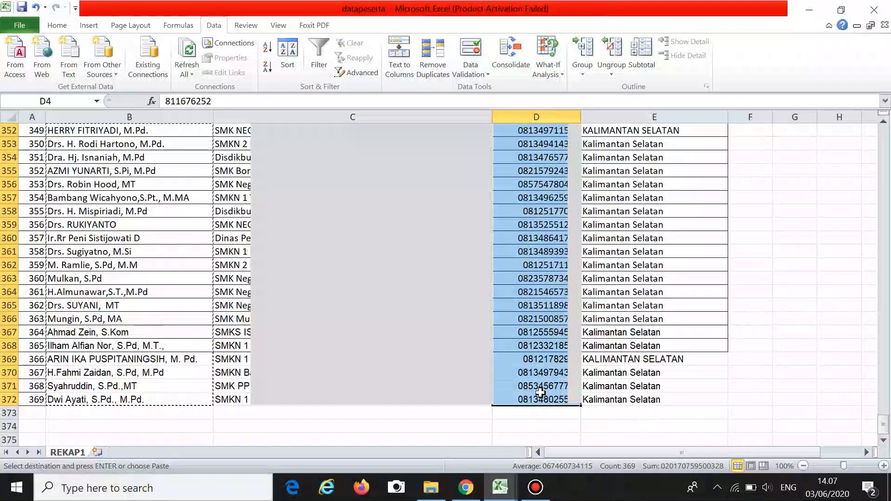
pyautogui.rightClick(525, 267)
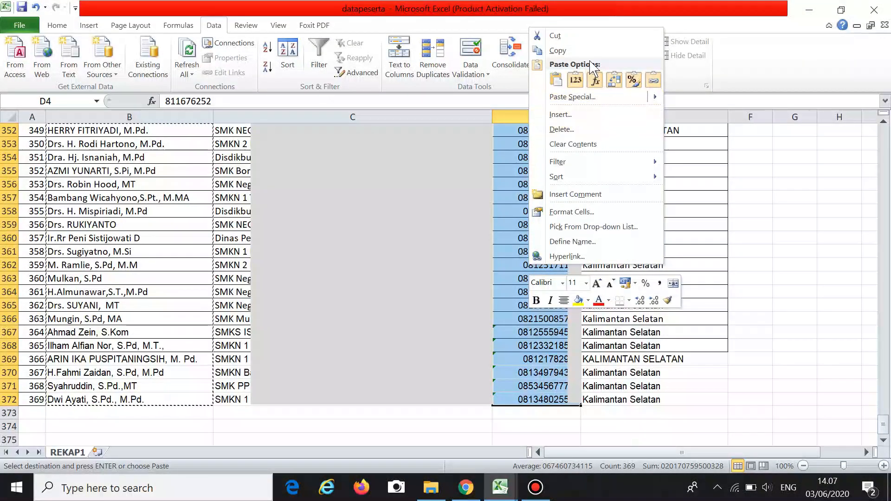
pyautogui.click(576, 50)
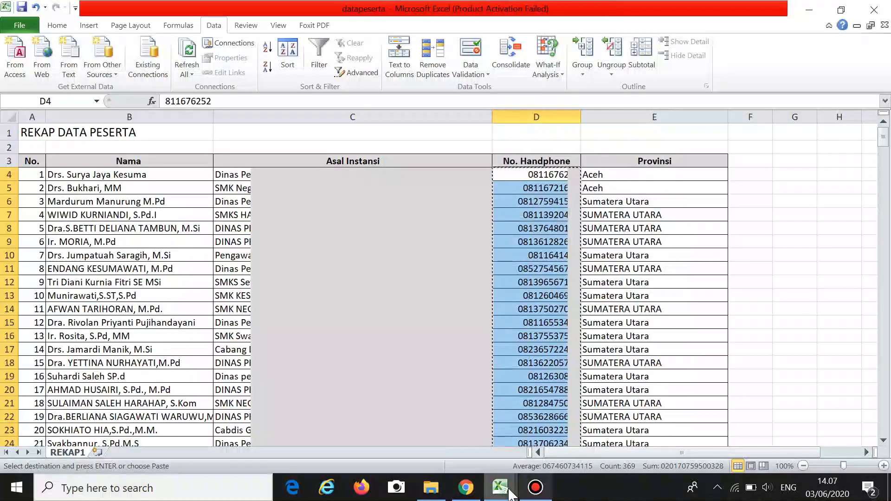
pyautogui.moveTo(501, 488)
pyautogui.click(580, 432)
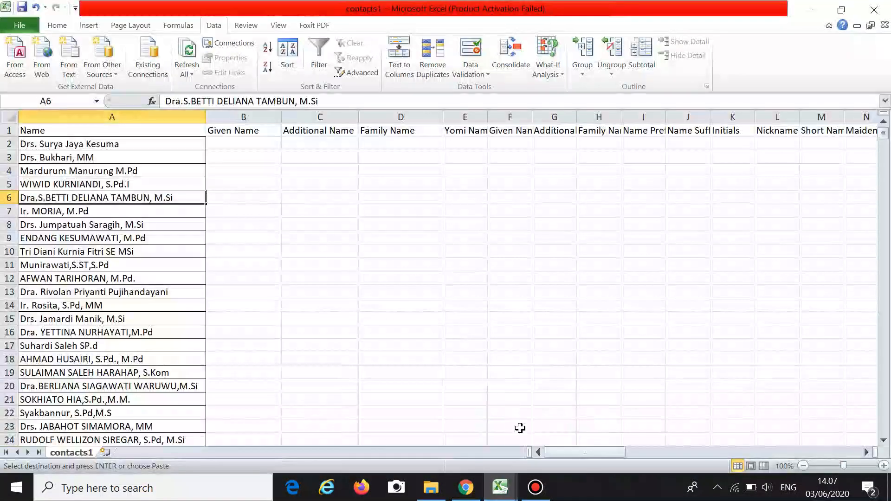
# - Paste the copied phone numbers into the Phone 1 - Value column from cell AO2 and narrow the grey rectangle covering them
pyautogui.moveTo(590, 457); pyautogui.dragTo(743, 466)
pyautogui.click(746, 144)
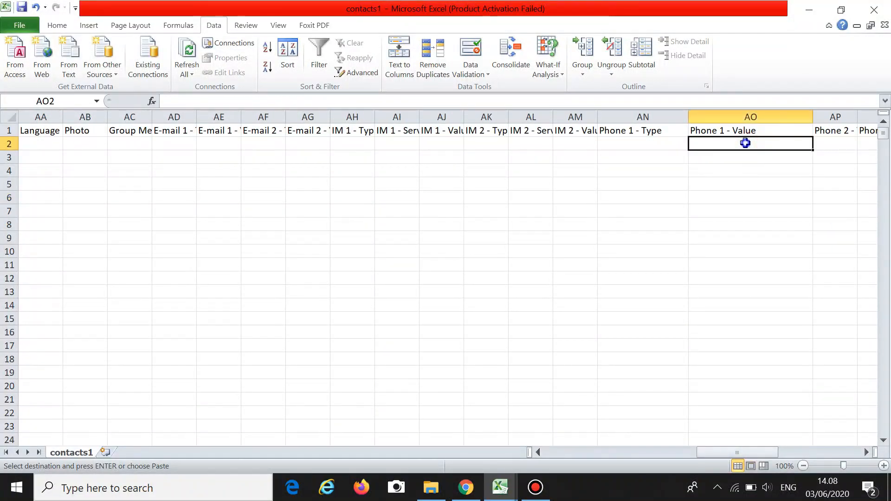
pyautogui.rightClick(746, 144)
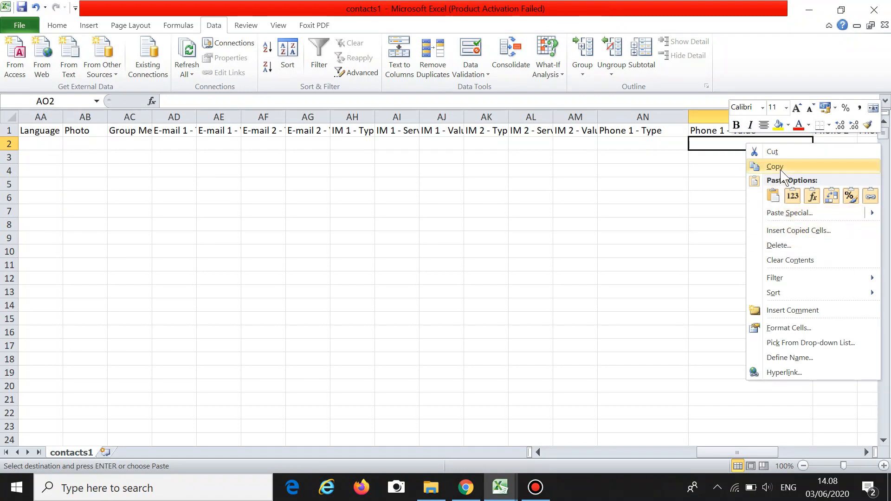
pyautogui.click(774, 196)
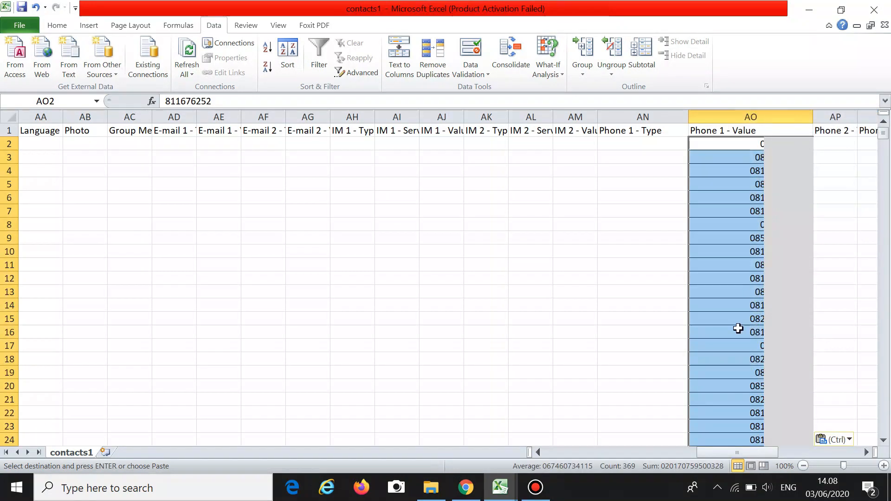
pyautogui.click(791, 252)
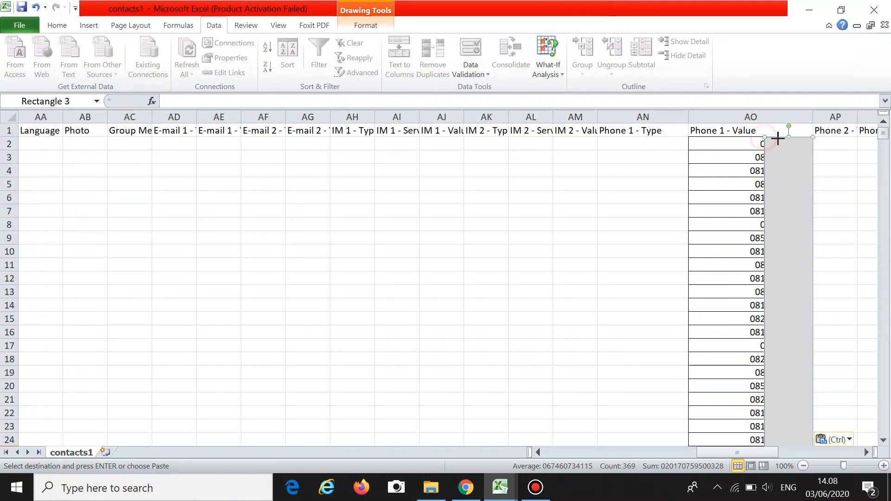
pyautogui.moveTo(799, 139); pyautogui.dragTo(797, 138)
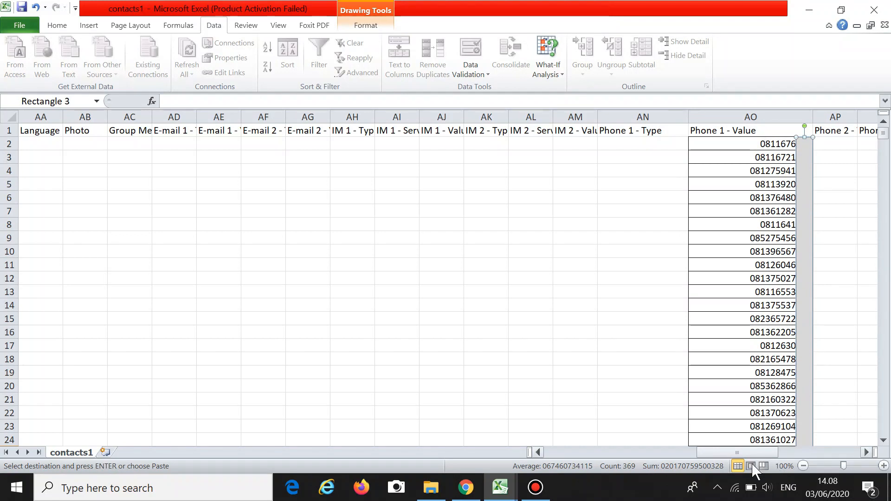
pyautogui.moveTo(713, 455); pyautogui.dragTo(730, 454)
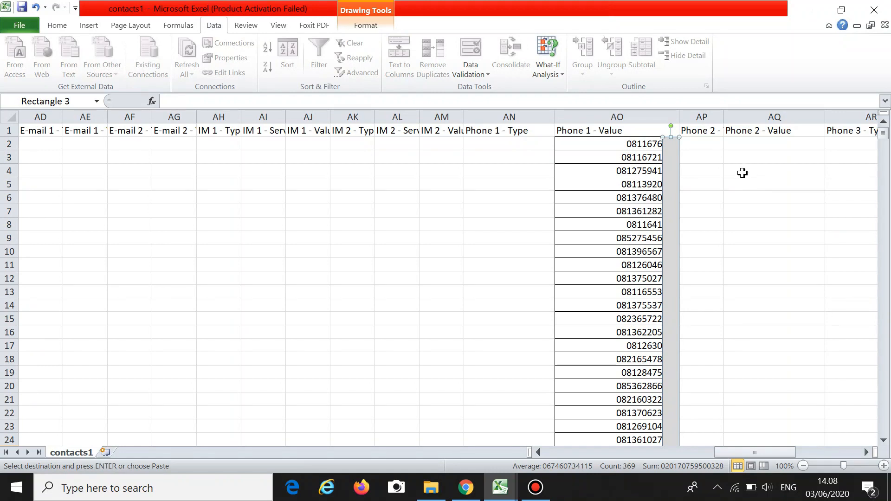
pyautogui.click(772, 143)
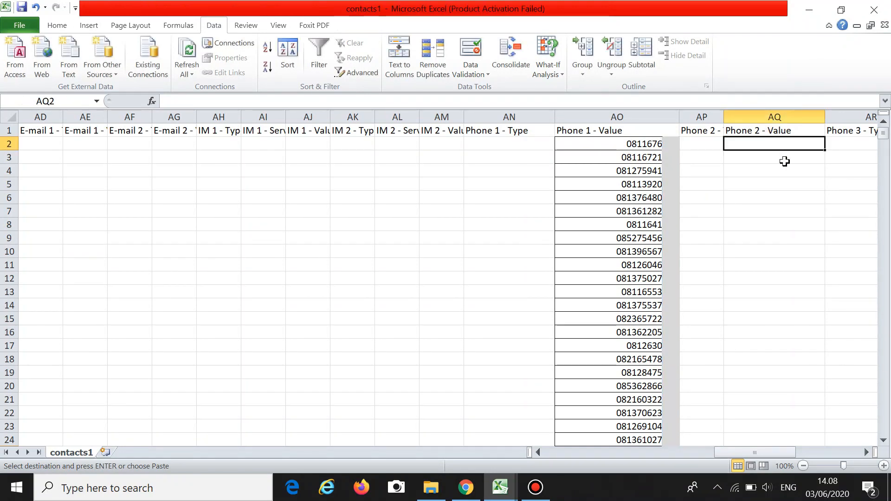
pyautogui.moveTo(764, 456); pyautogui.dragTo(785, 454)
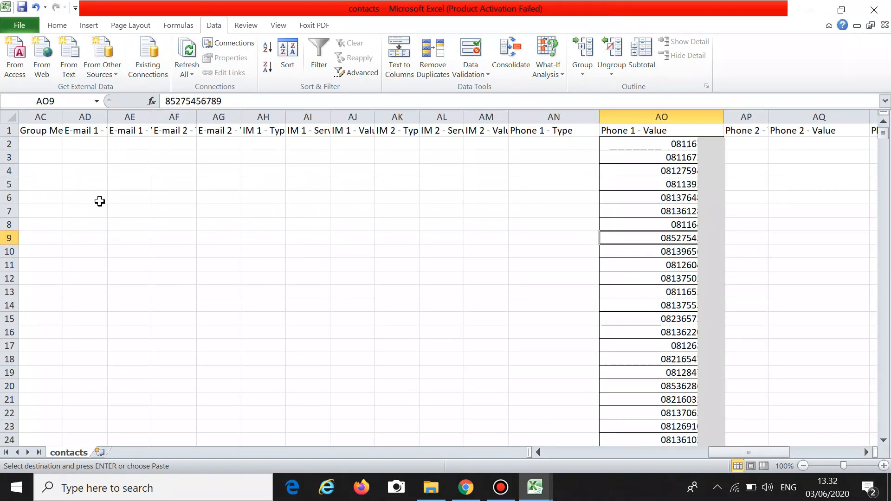
# - Save the contacts workbook as contacts1 in CSV (Comma delimited) format in the Documents folder !!!!!!!Convercontact, keeping that format
pyautogui.click(20, 27)
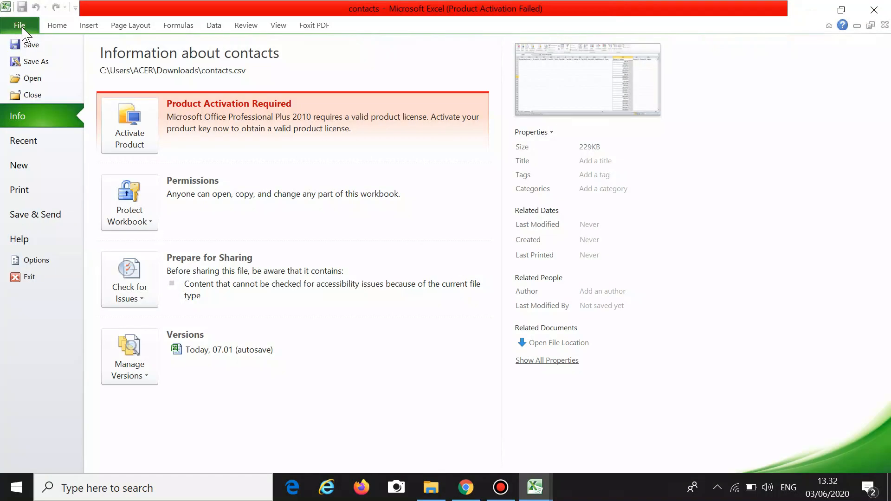
pyautogui.click(30, 62)
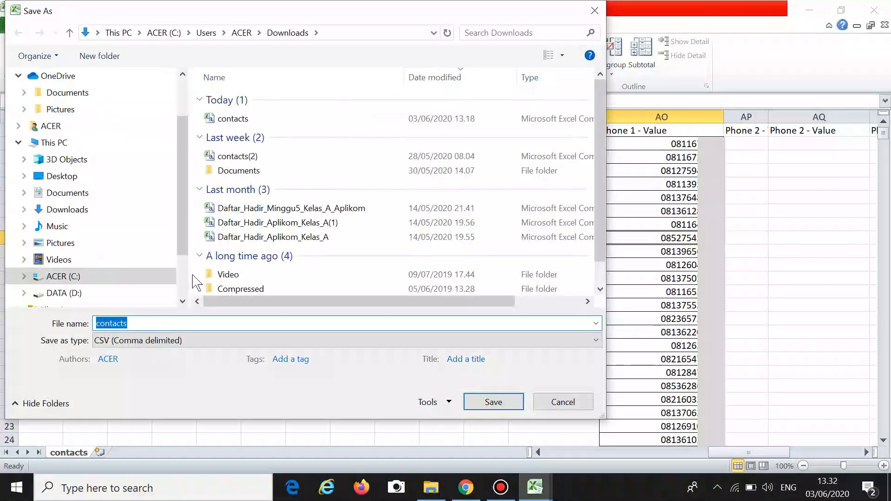
pyautogui.click(177, 324)
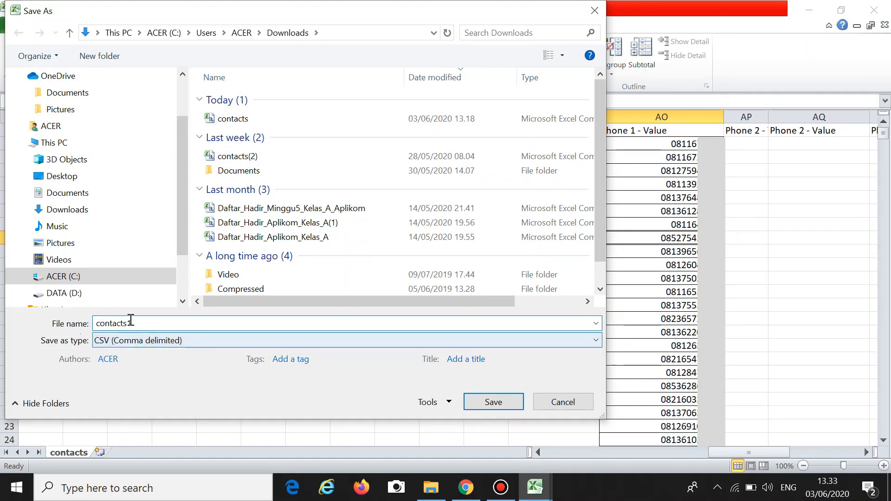
pyautogui.click(24, 193)
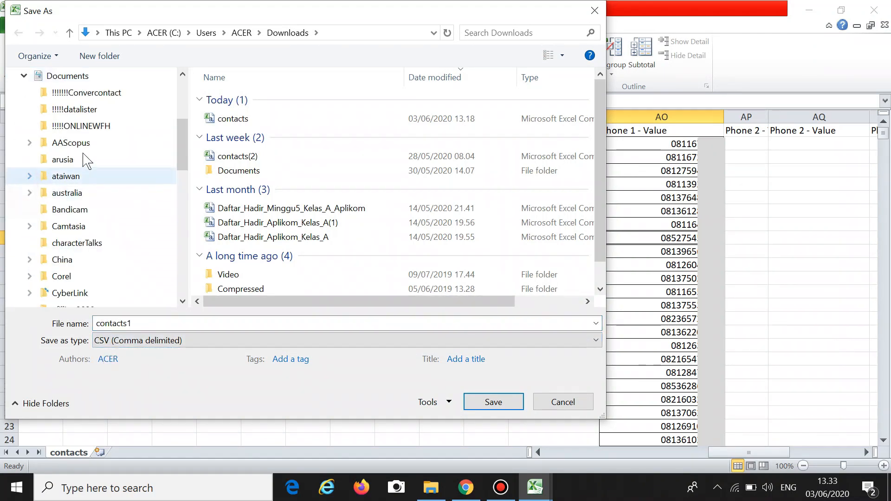
pyautogui.click(112, 94)
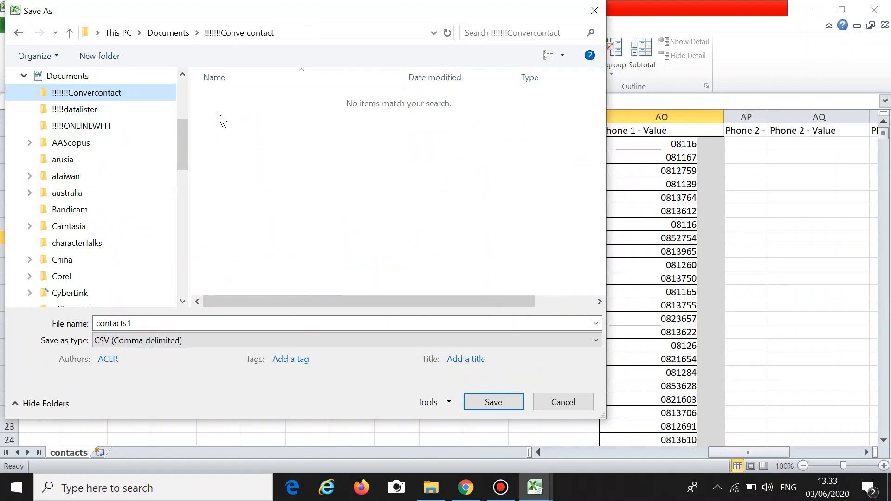
pyautogui.click(174, 323)
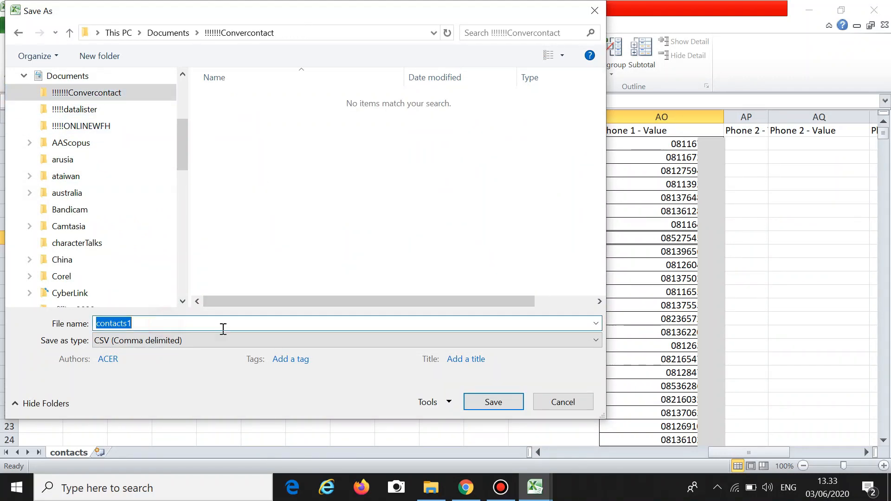
pyautogui.click(491, 403)
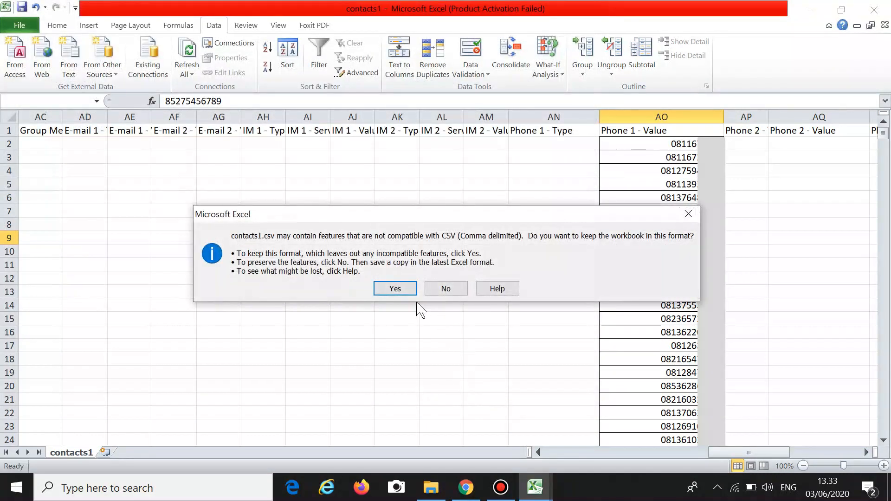
pyautogui.click(396, 289)
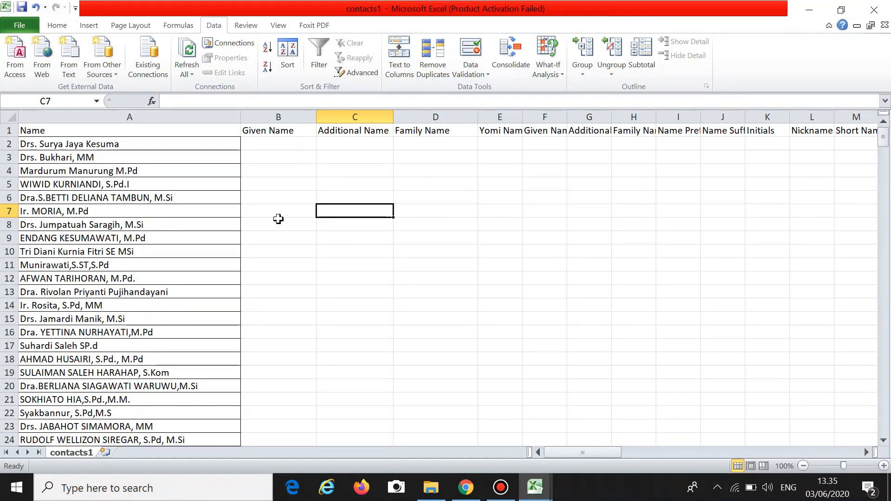
# - Insert a blank column between the Name and Given Name columns of contacts1
pyautogui.click(265, 114)
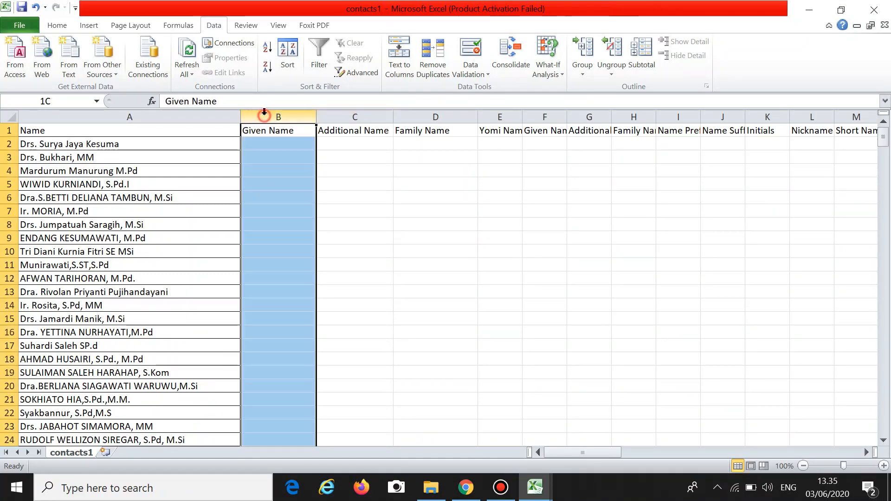
pyautogui.rightClick(277, 152)
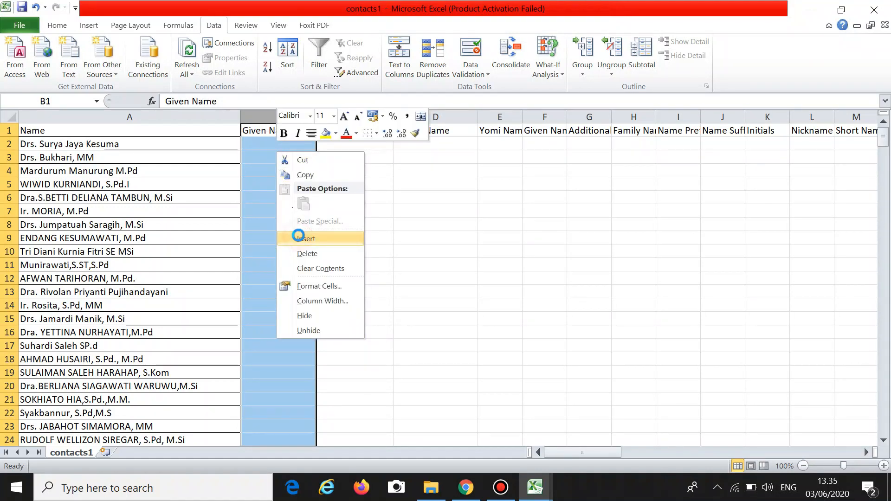
pyautogui.click(303, 239)
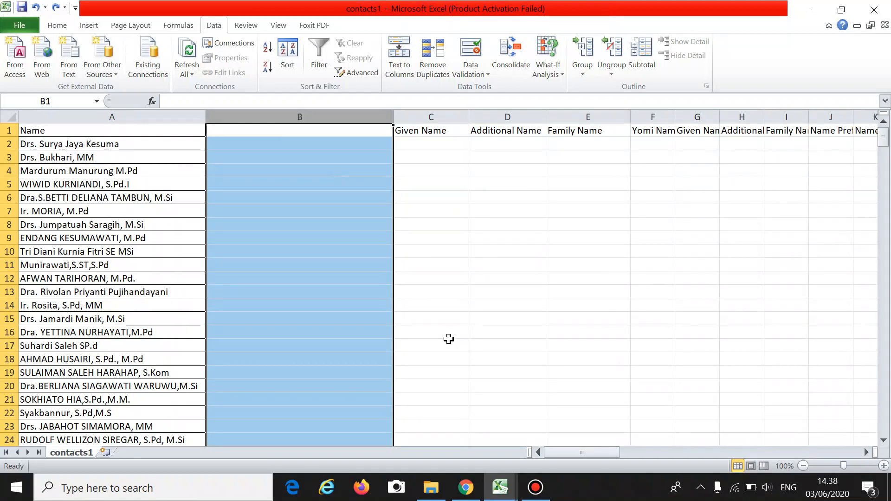
# - Enter the formula ="Member "&A2 in cell B2 to prefix the first contact's name
pyautogui.click(312, 140)
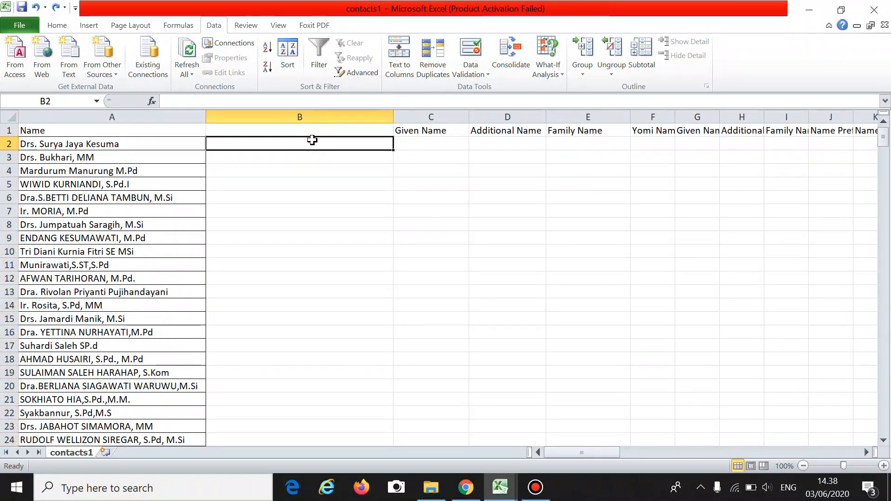
pyautogui.write('=')
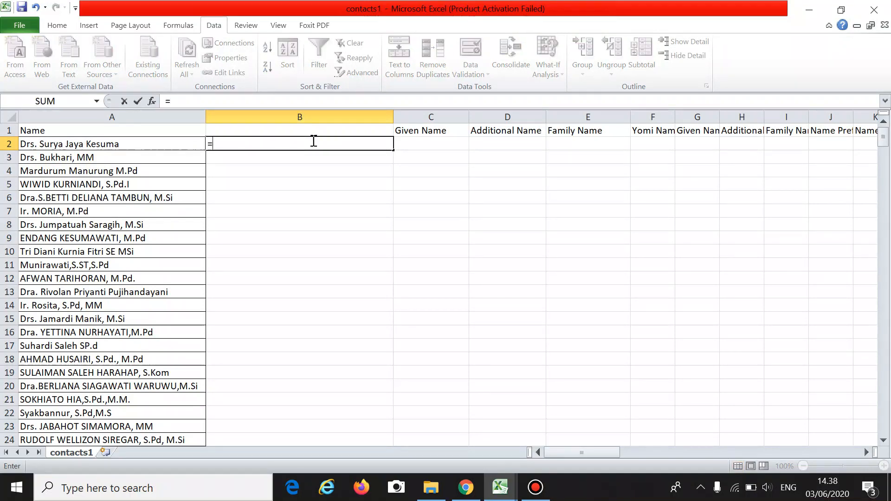
pyautogui.write('"')
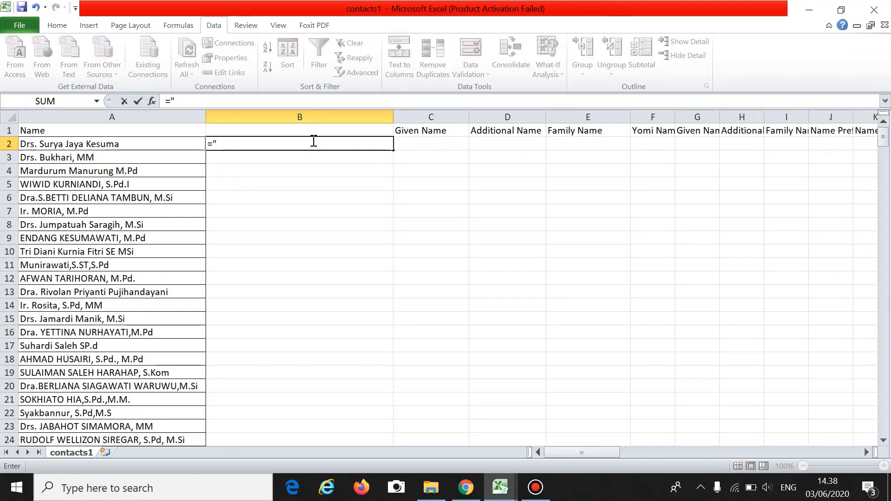
pyautogui.write('Member')
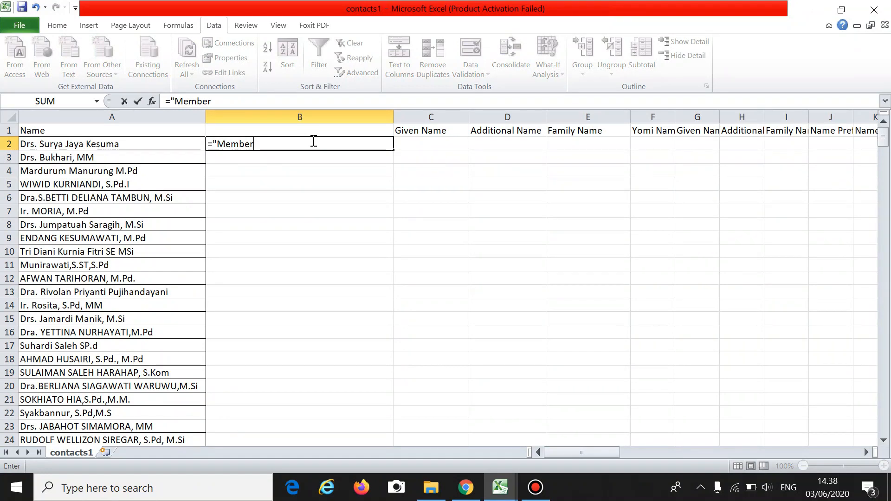
pyautogui.write(' "&')
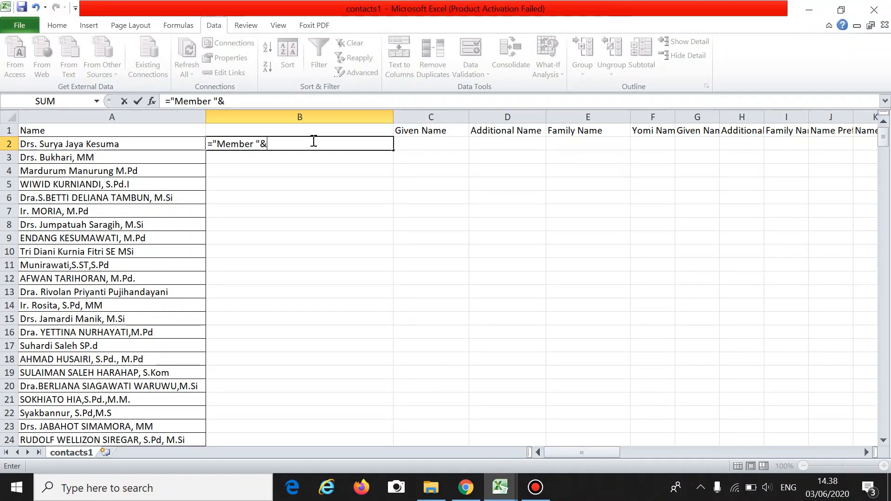
pyautogui.click(124, 144)
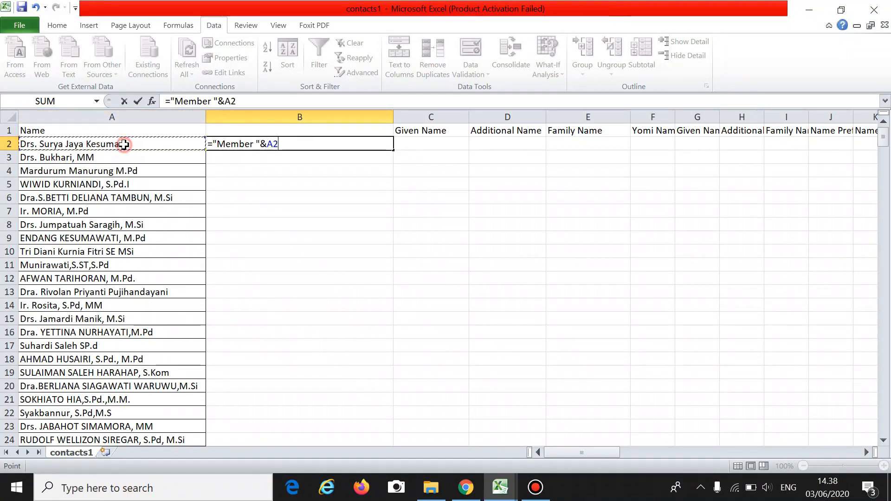
pyautogui.press('Return')
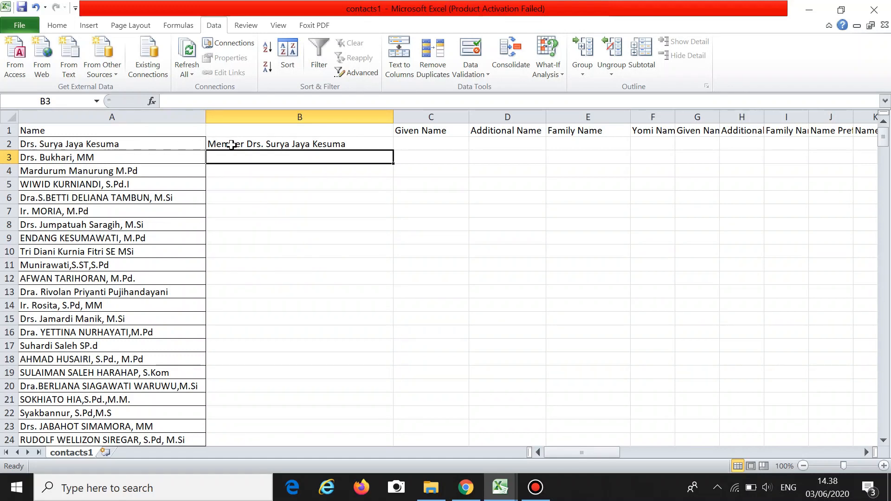
# - Copy the prefix formula from B2 into cells B3 to B370 so it covers every contact
pyautogui.click(230, 145)
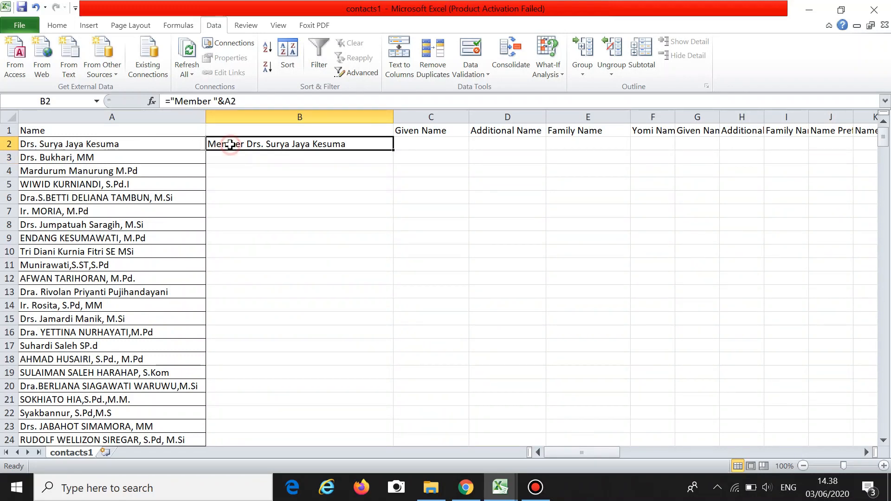
pyautogui.rightClick(267, 145)
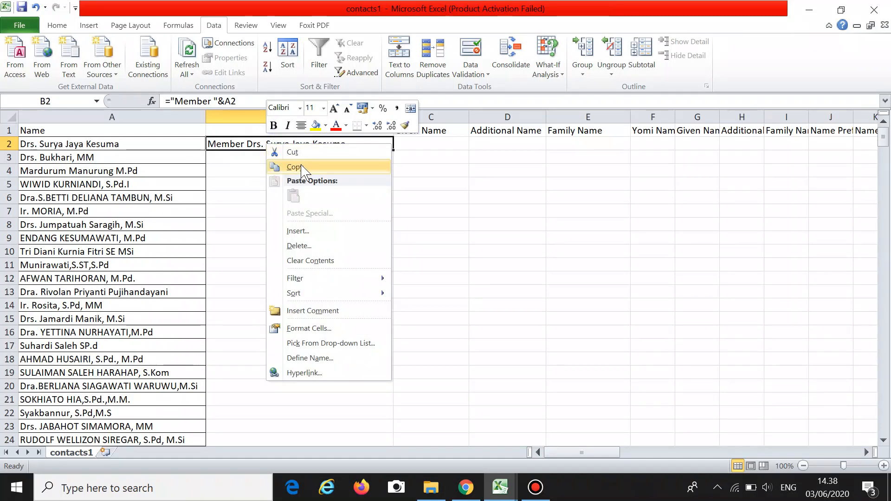
pyautogui.click(296, 167)
pyautogui.click(288, 159)
pyautogui.moveTo(288, 160); pyautogui.dragTo(288, 311)
pyautogui.rightClick(275, 166)
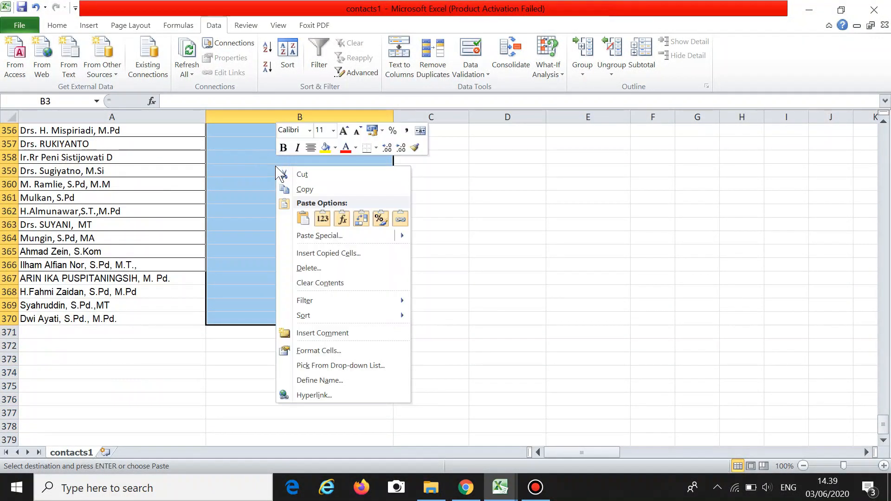
pyautogui.click(304, 220)
pyautogui.press('Escape')
pyautogui.press('Up')
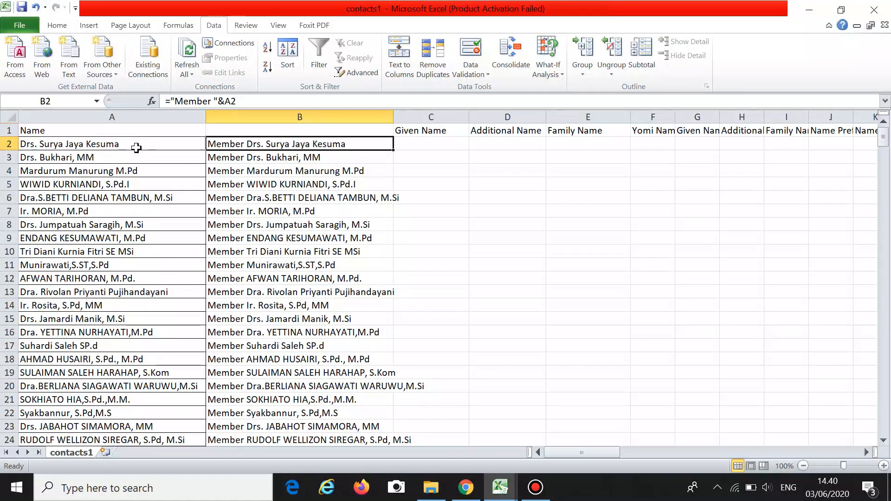
# - Copy the prefixed names in B2 to B370 and paste them as values over the Name column, starting at A2
pyautogui.click(269, 146)
pyautogui.moveTo(268, 145); pyautogui.dragTo(294, 391)
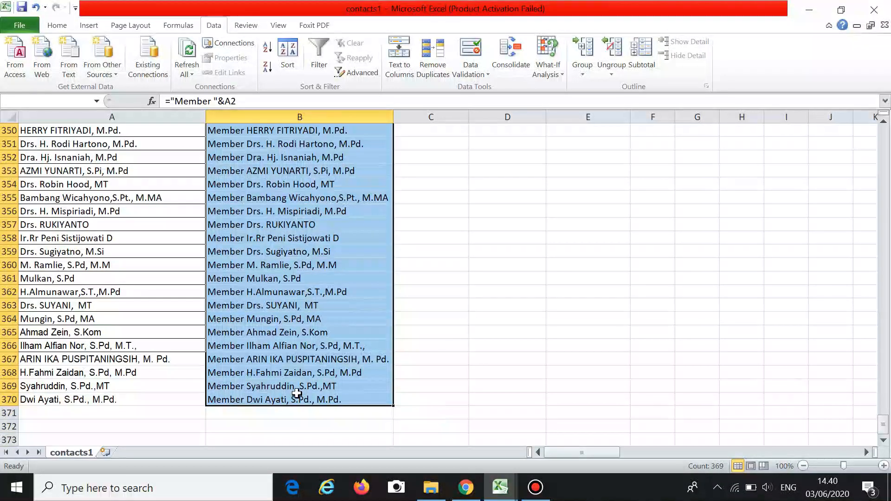
pyautogui.rightClick(269, 171)
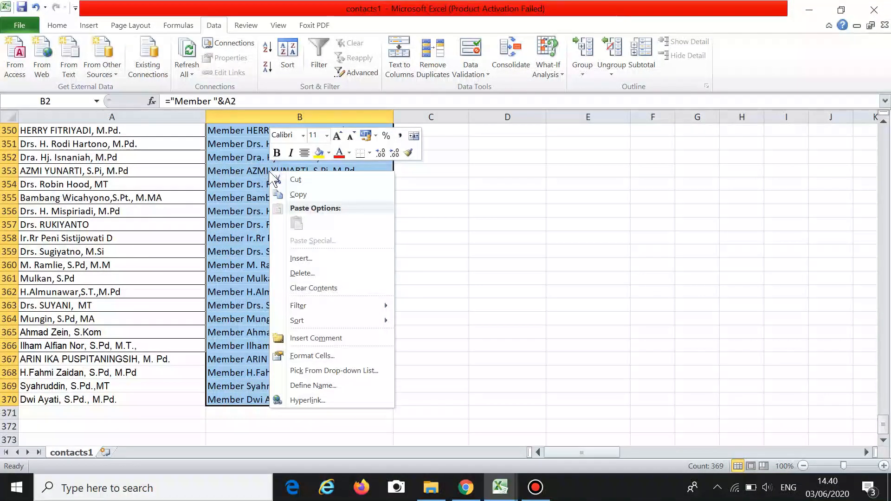
pyautogui.click(295, 181)
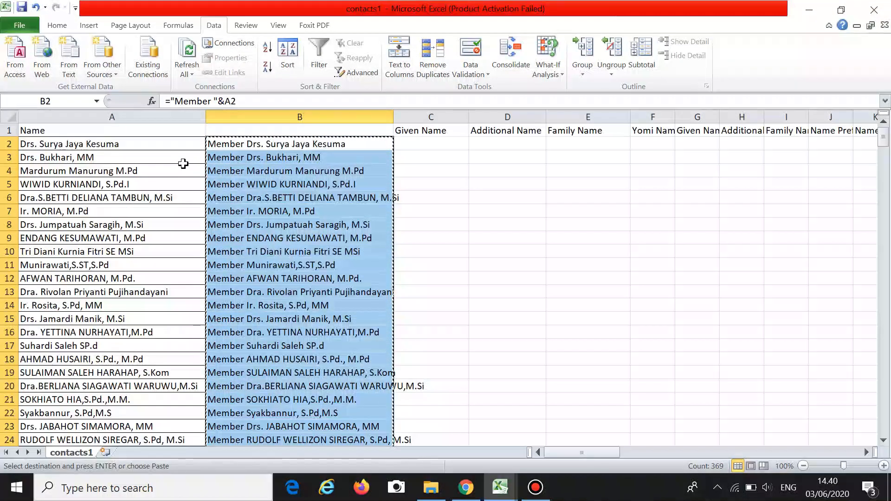
pyautogui.click(118, 145)
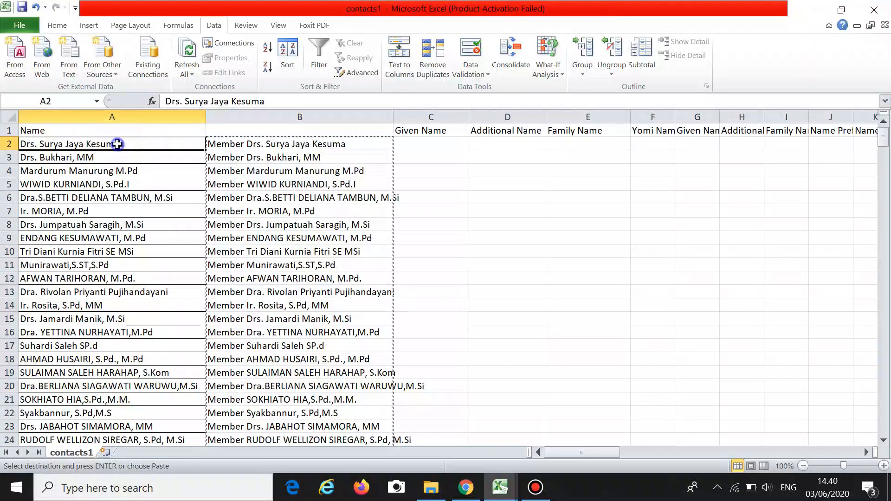
pyautogui.rightClick(118, 145)
pyautogui.moveTo(250, 218)
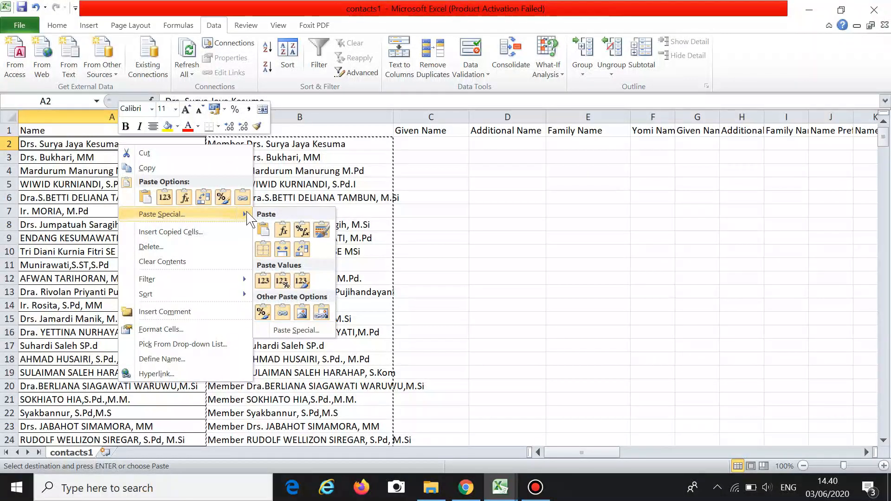
pyautogui.click(263, 281)
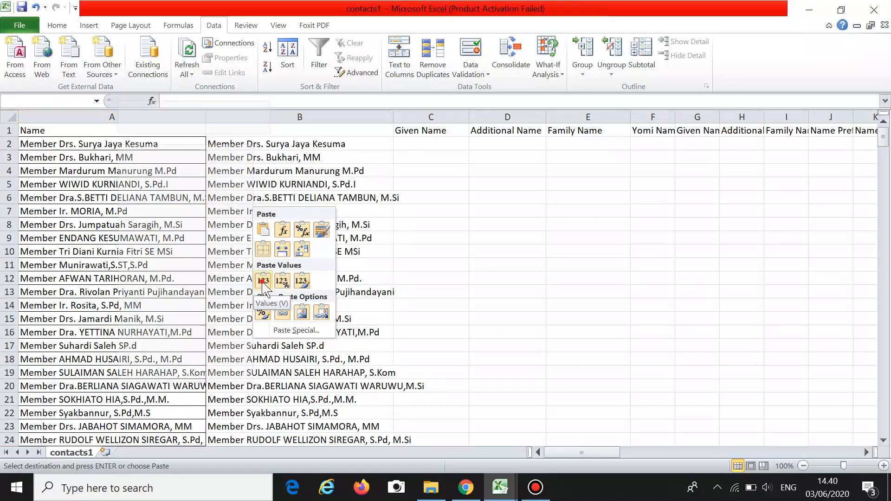
pyautogui.click(263, 281)
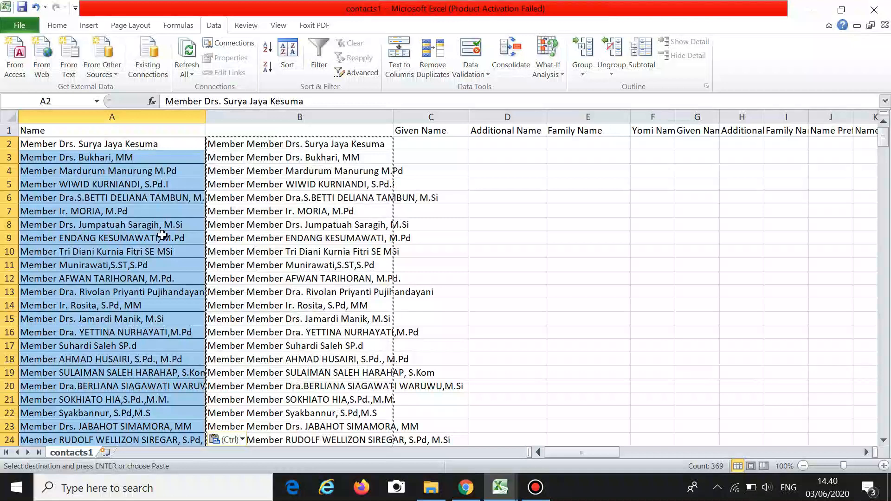
# - Delete helper column B, located between the Name and Given Name columns
pyautogui.click(289, 117)
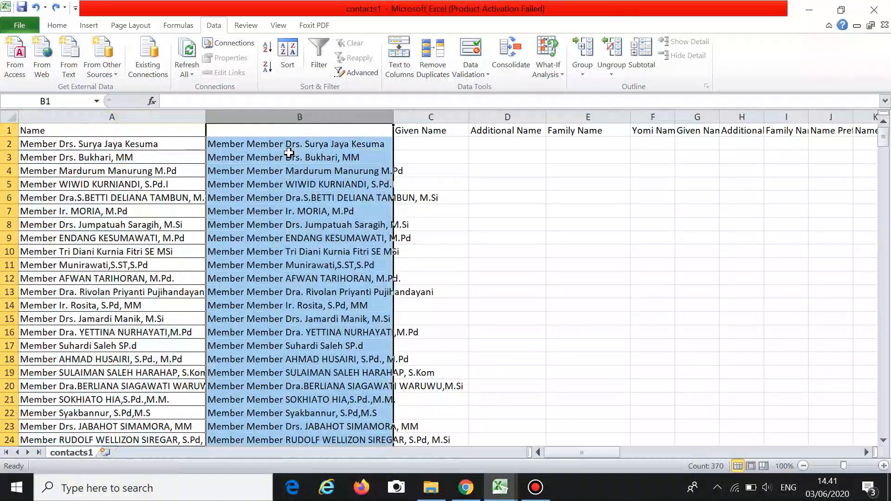
pyautogui.rightClick(300, 117)
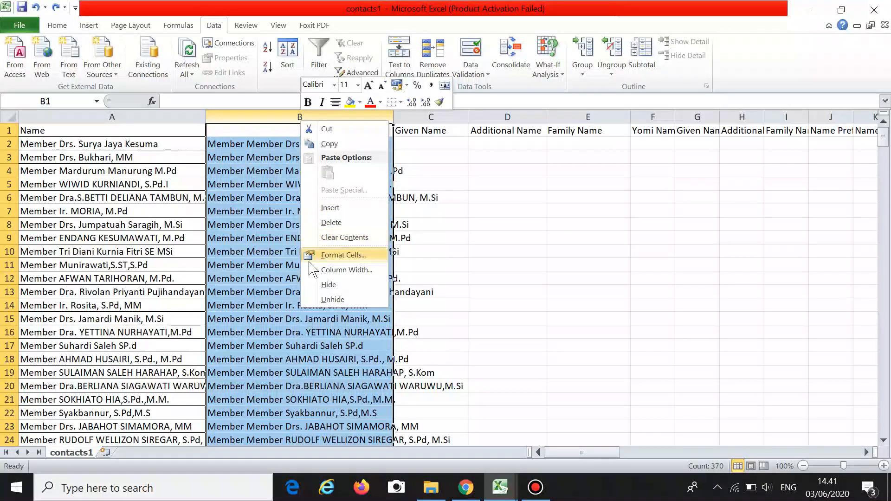
pyautogui.click(335, 223)
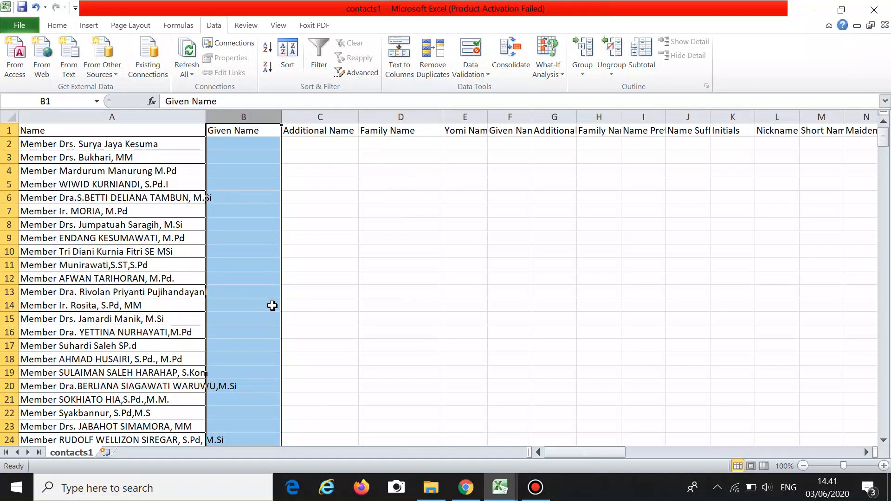
pyautogui.click(272, 306)
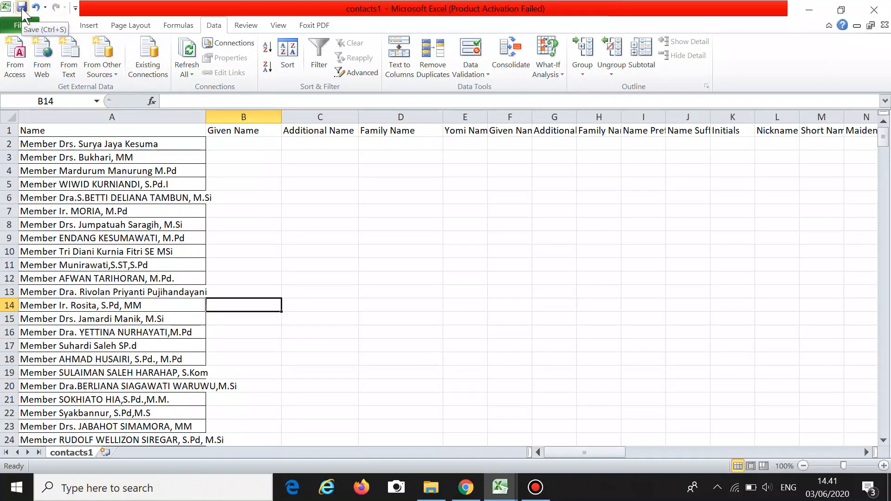
# - Save the updated contacts1 CSV file
pyautogui.click(19, 25)
pyautogui.click(39, 45)
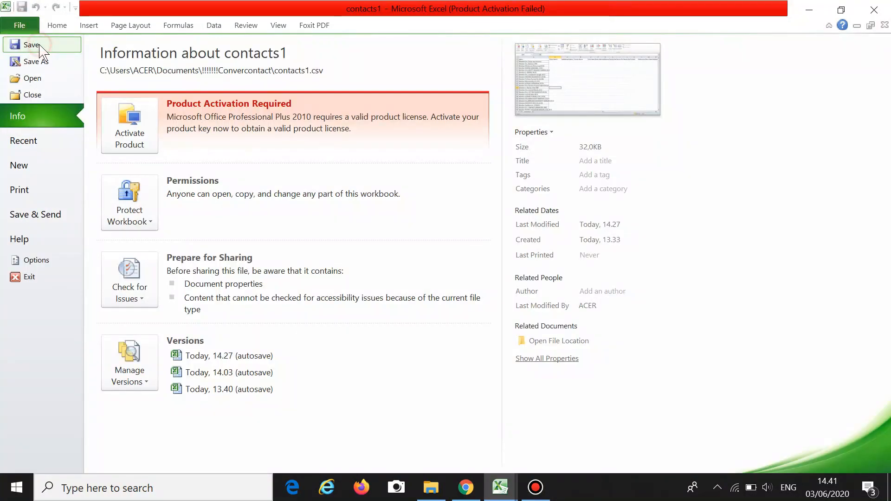
pyautogui.click(400, 287)
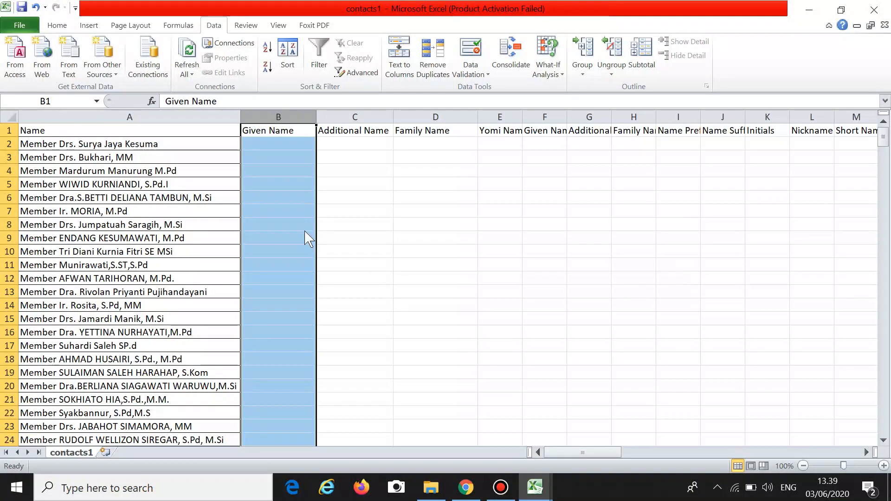
pyautogui.press('Down')
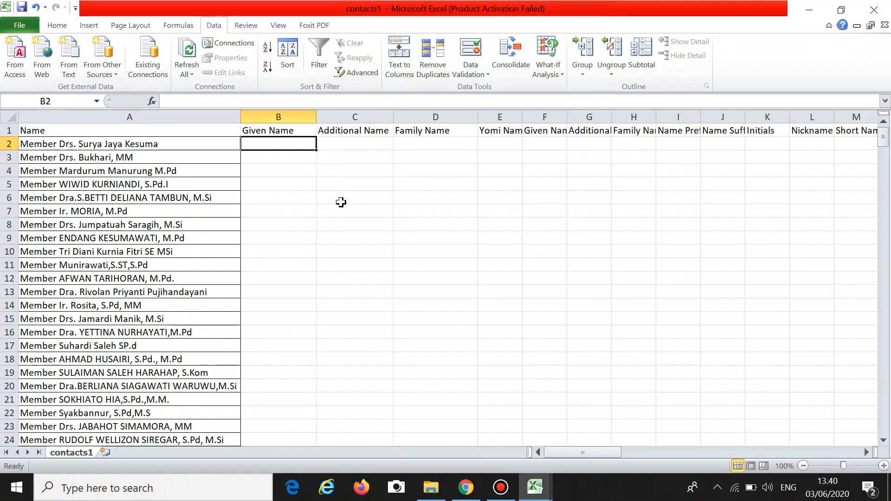
# - Switch to Google Contacts in Chrome and import contacts1.csv from the Documents folder !!!!!!!Convercontact
pyautogui.click(466, 487)
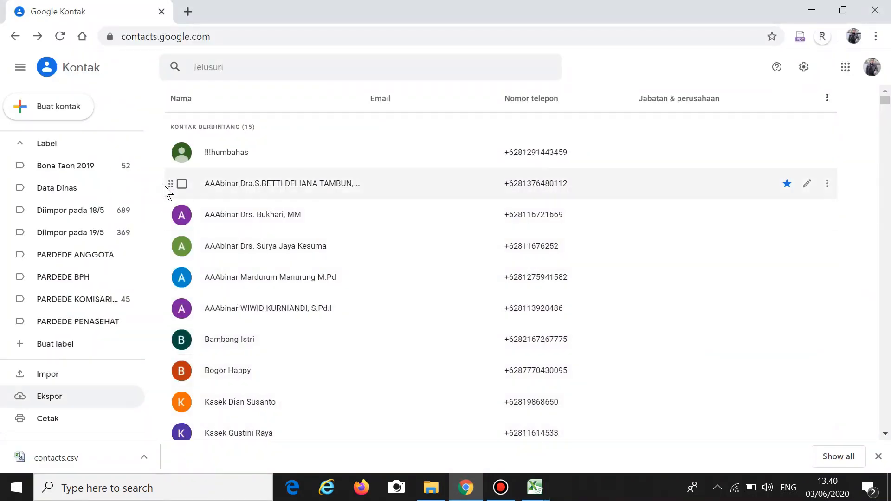
pyautogui.click(74, 377)
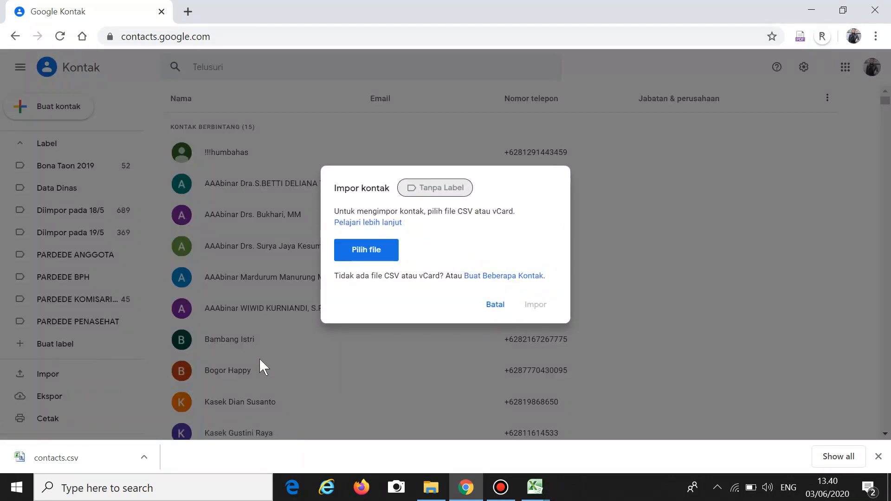
pyautogui.click(368, 253)
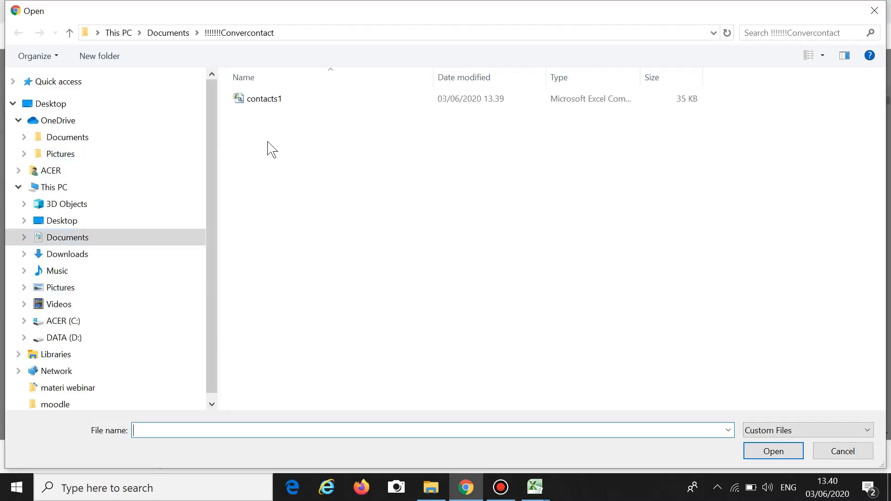
pyautogui.click(24, 237)
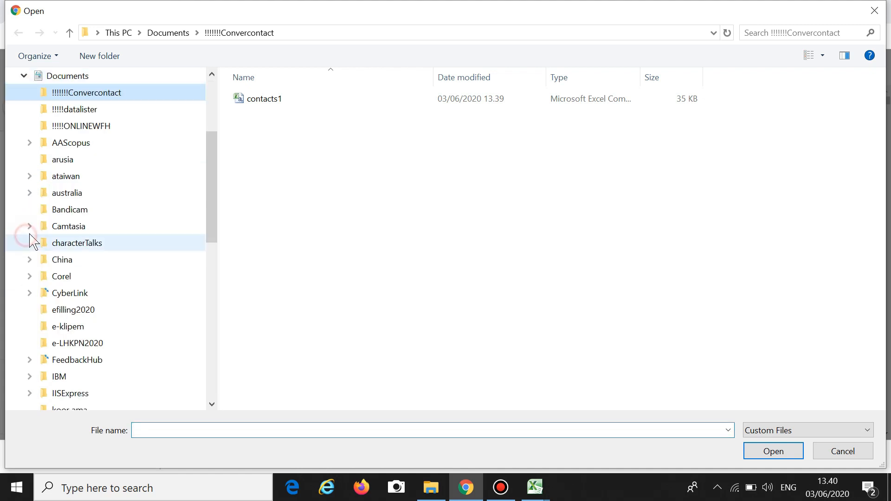
pyautogui.click(126, 93)
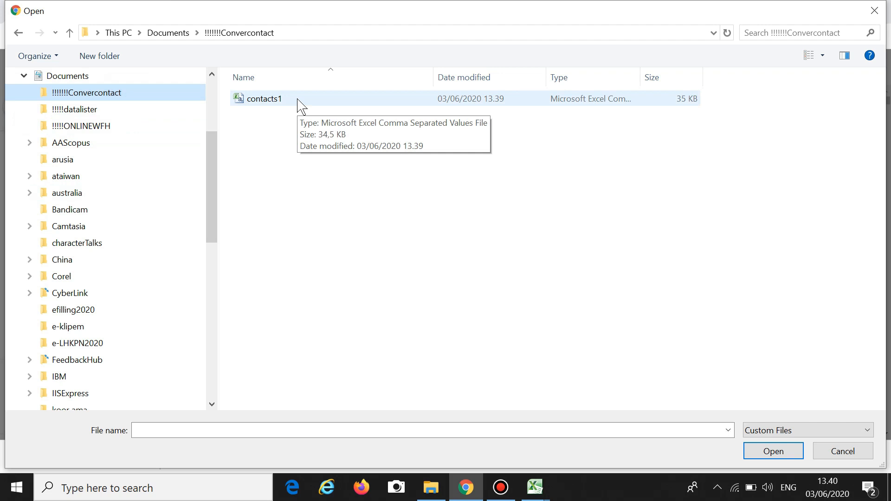
pyautogui.click(297, 99)
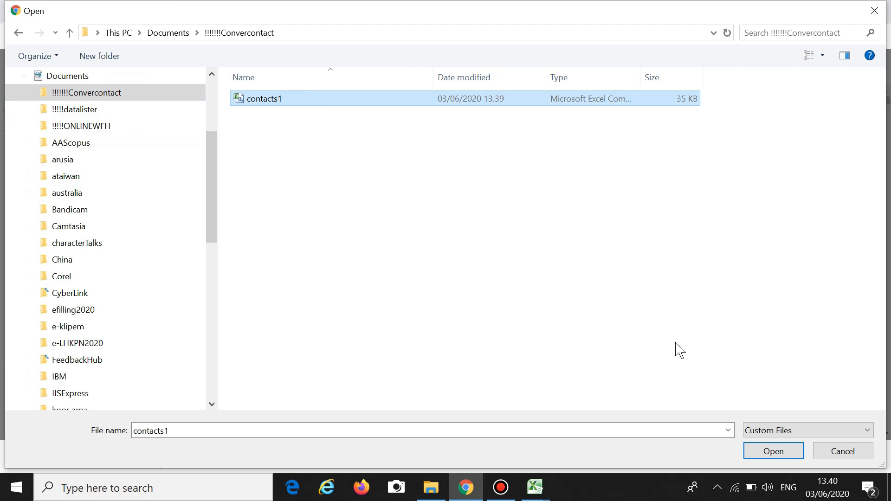
pyautogui.click(785, 450)
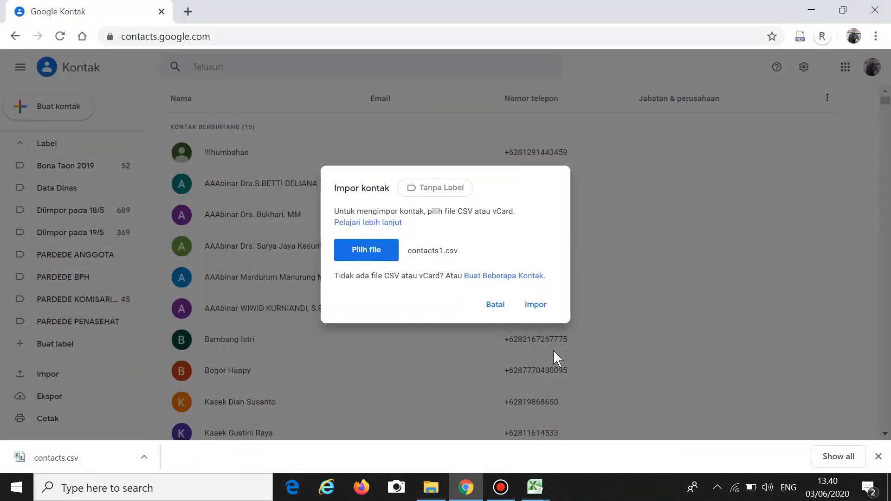
pyautogui.click(539, 306)
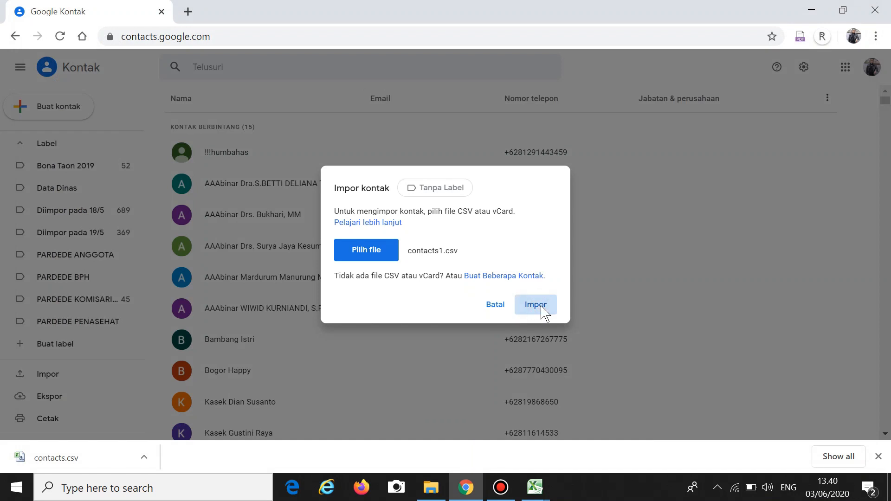